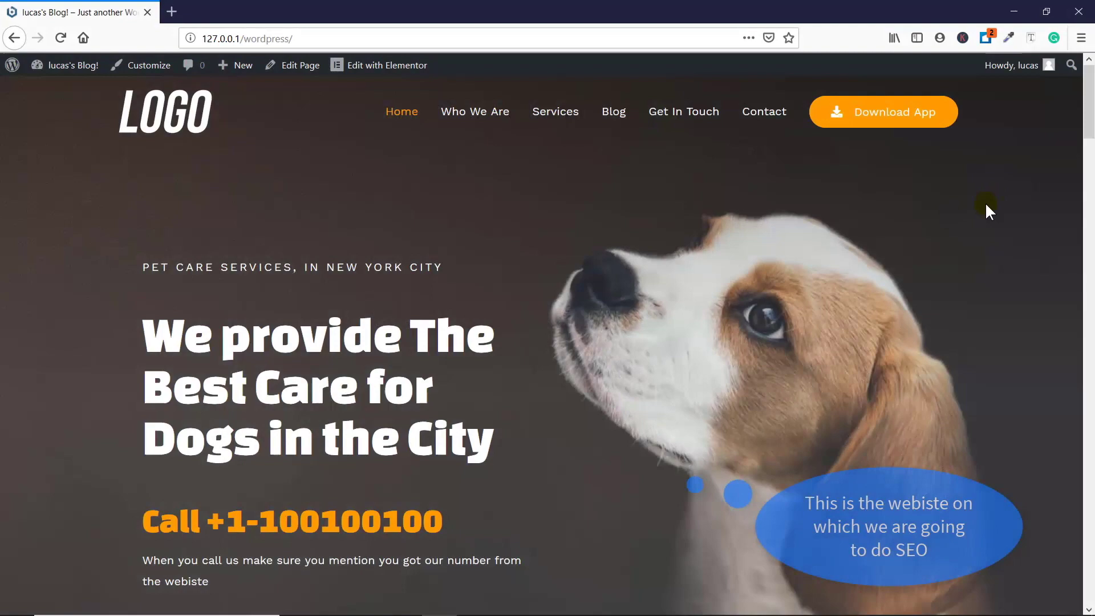
# - Scroll the pet-care homepage down to its footer
pyautogui.scroll(-1, 1090, 108)
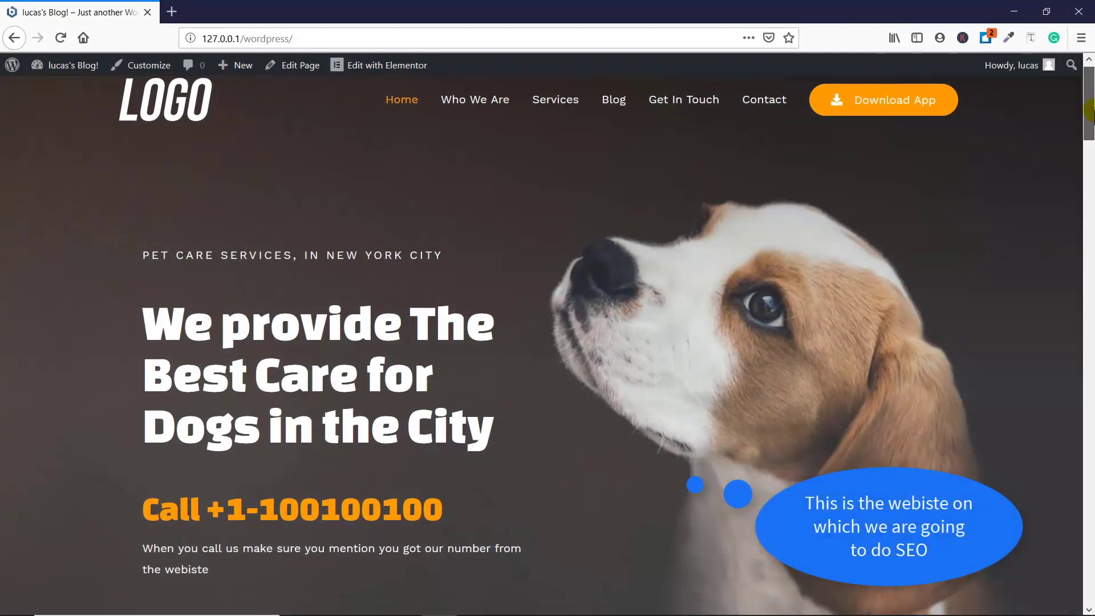
pyautogui.moveTo(1090, 111); pyautogui.dragTo(1090, 565)
# - From the dashboard's Add New plugins page, search 'rank' and install the Rank Math SEO plugin
pyautogui.moveTo(65, 65)
pyautogui.click(55, 94)
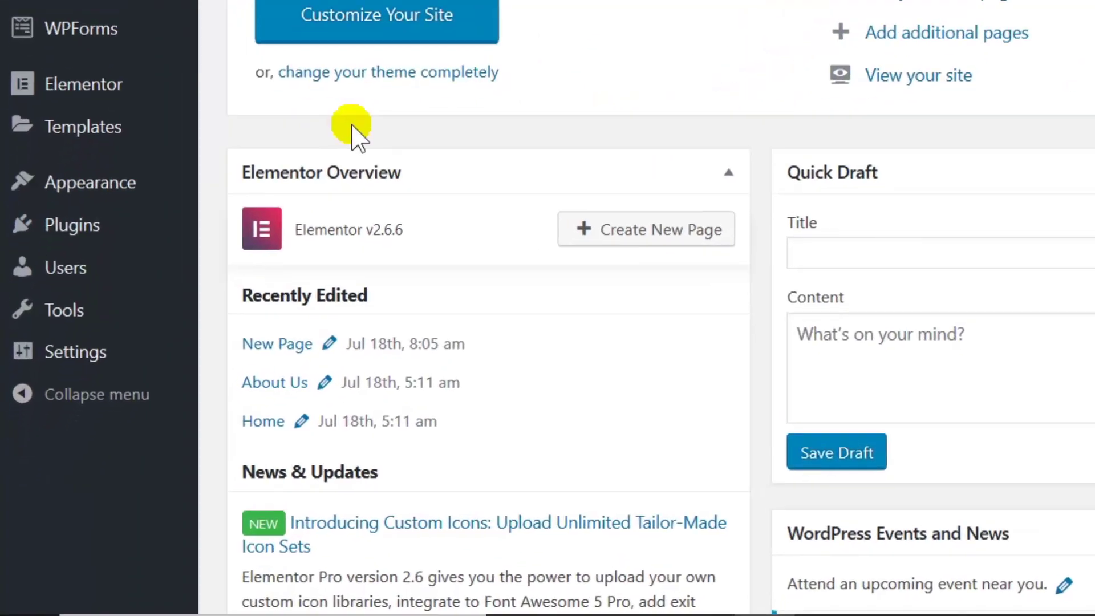
pyautogui.moveTo(80, 387)
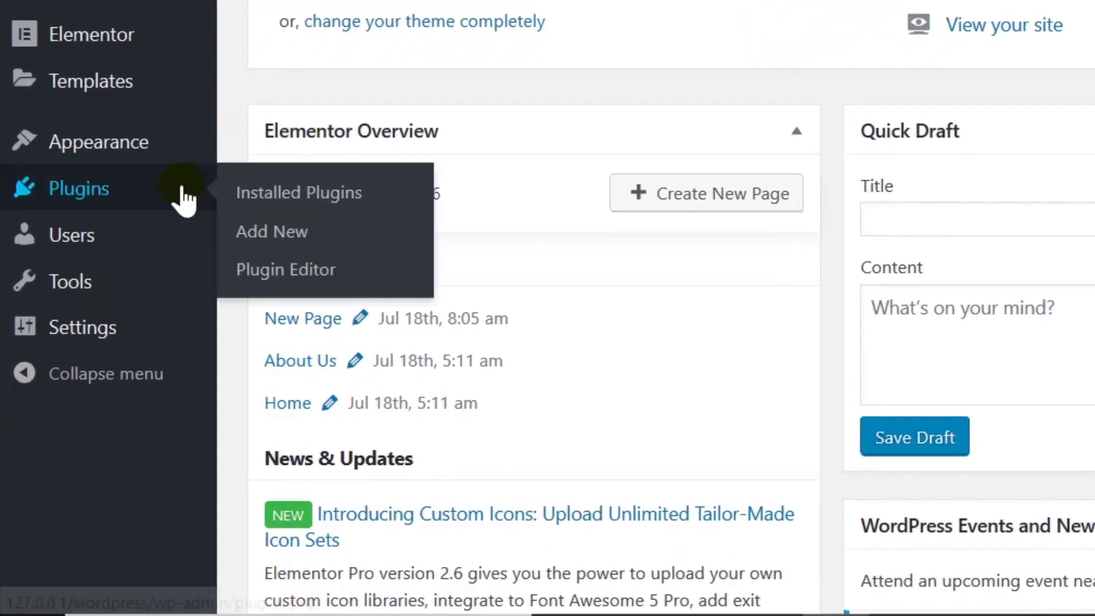
pyautogui.click(352, 231)
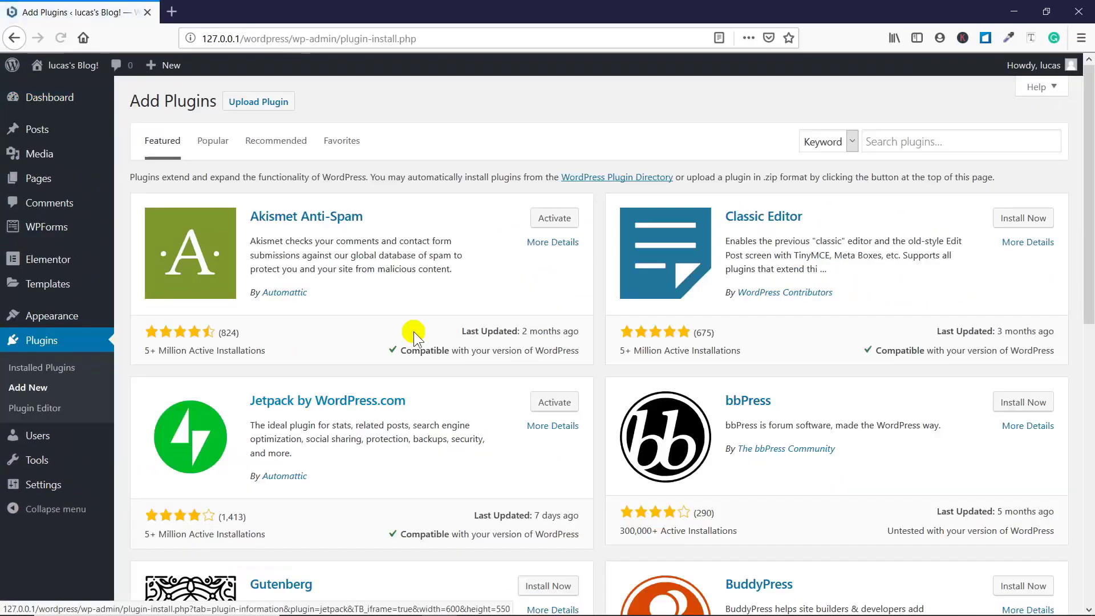
pyautogui.click(879, 142)
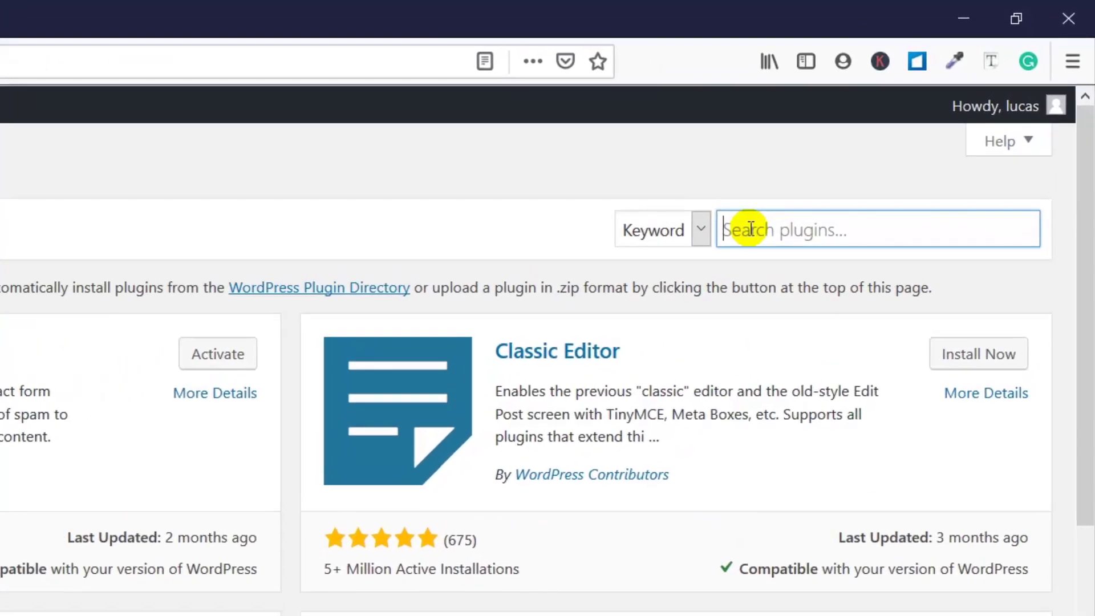
pyautogui.write('rank math')
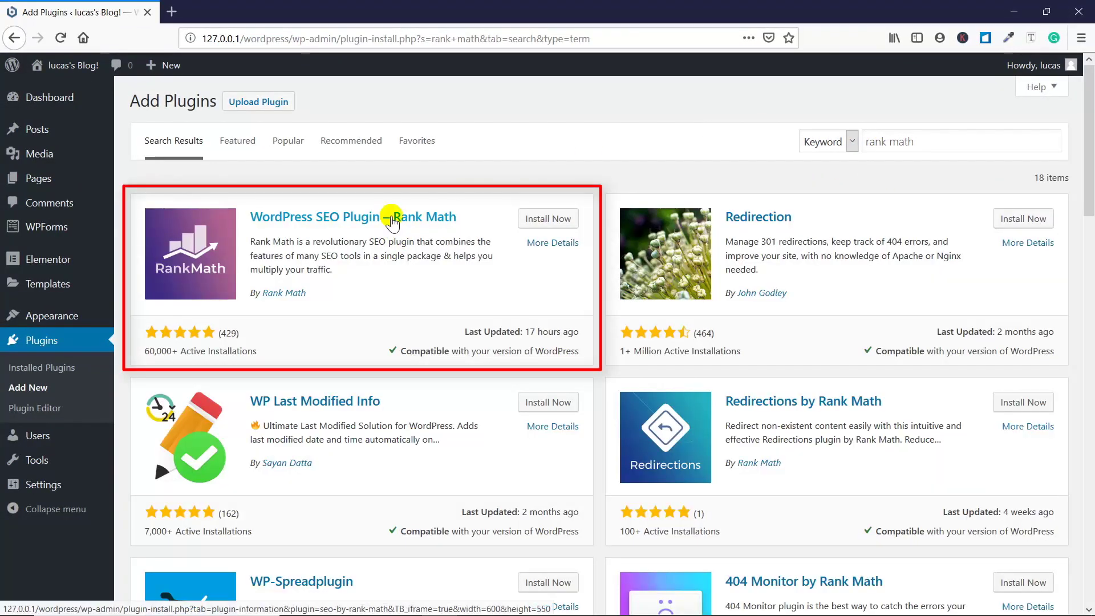
pyautogui.click(546, 223)
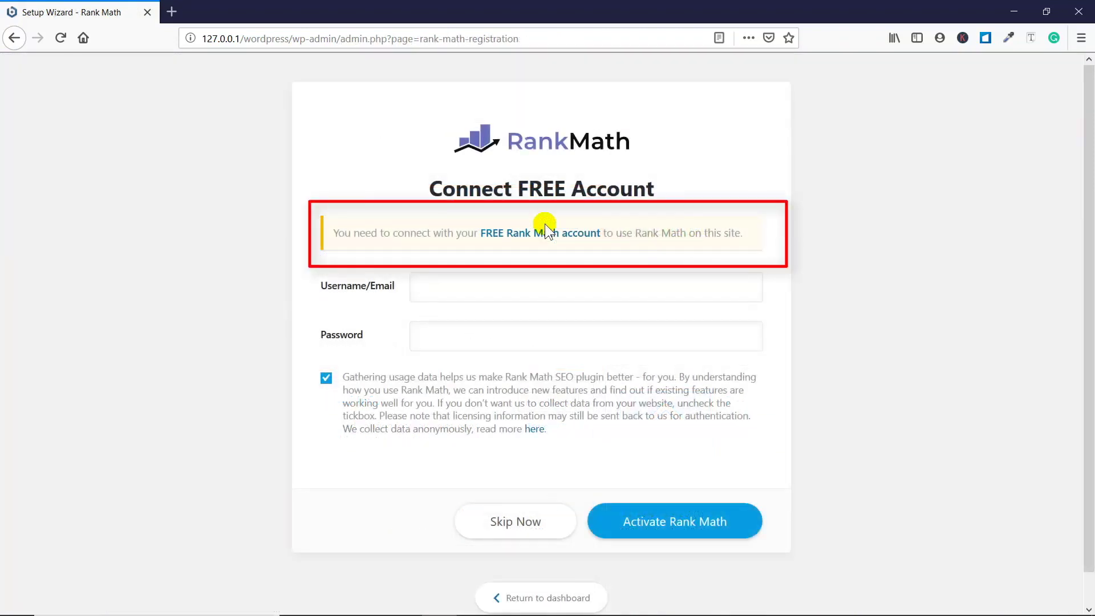
# - Register a free Rank Math account with the account holder's name and e-mail address
pyautogui.middleClick(548, 233)
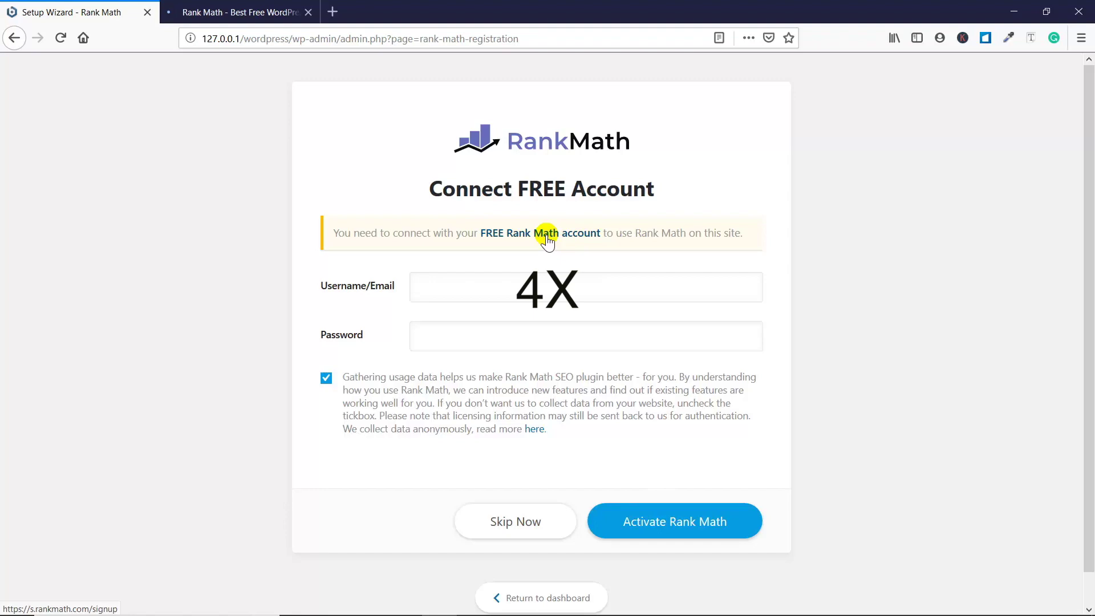
pyautogui.click(247, 7)
pyautogui.click(504, 323)
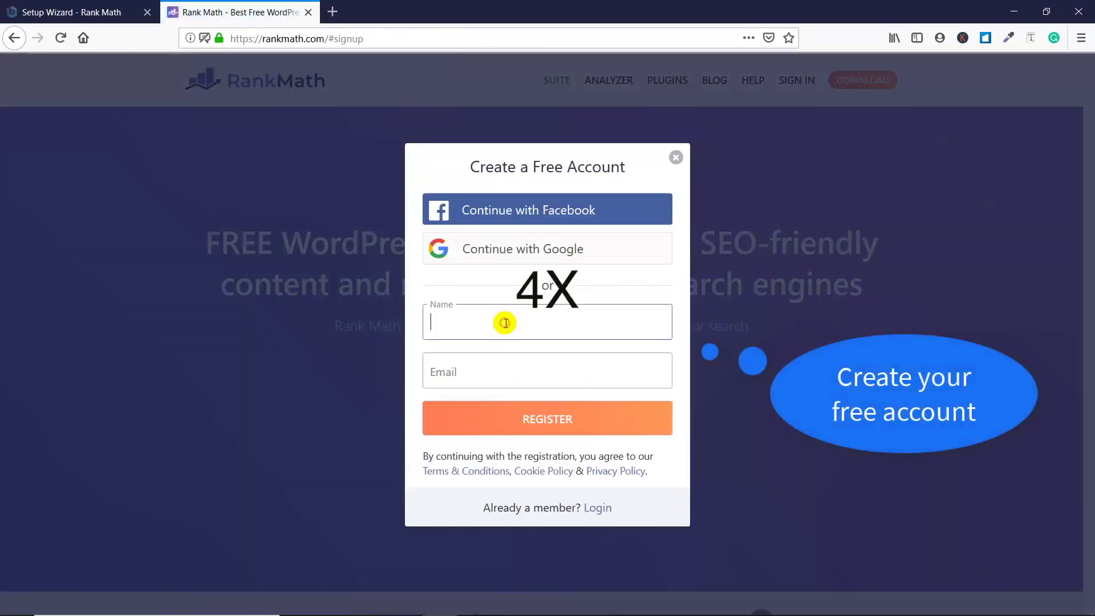
pyautogui.write('luc')
pyautogui.write('as')
pyautogui.click(467, 367)
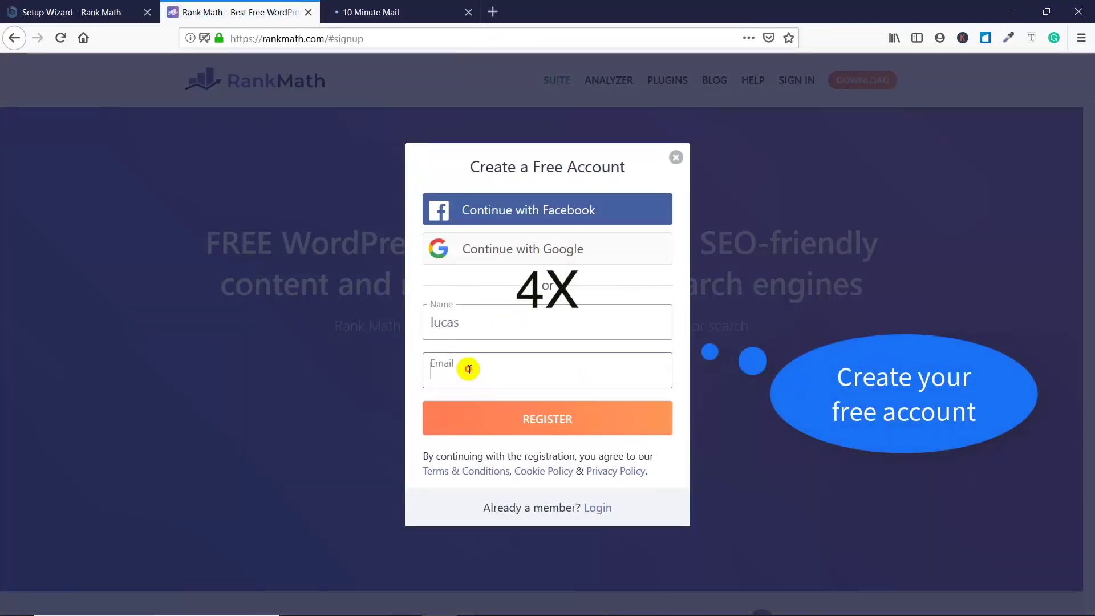
pyautogui.hotkey('ctrl', 'v')
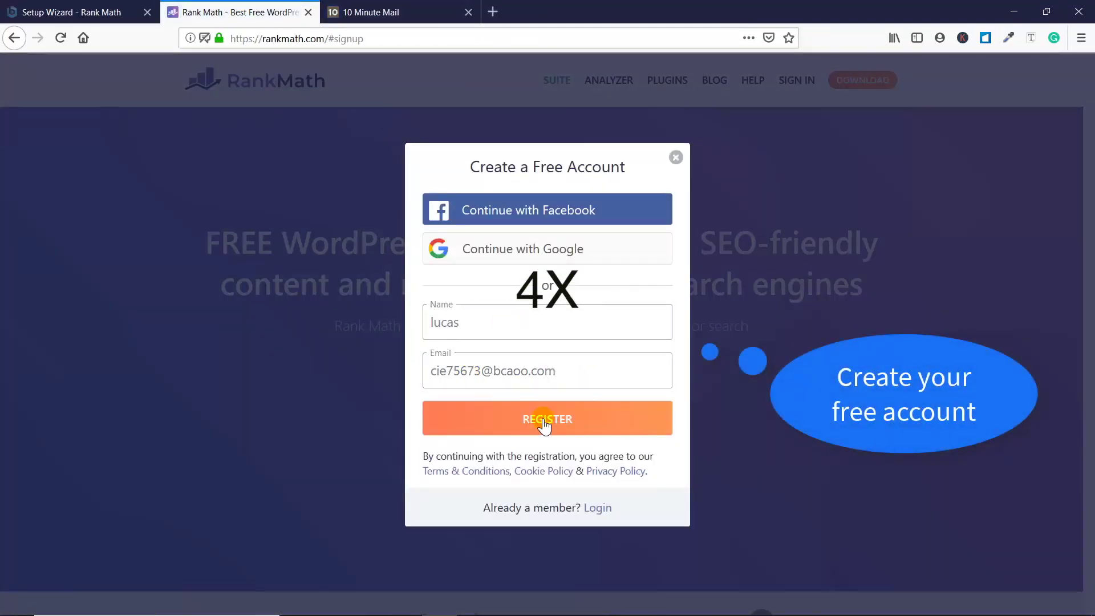
pyautogui.click(544, 425)
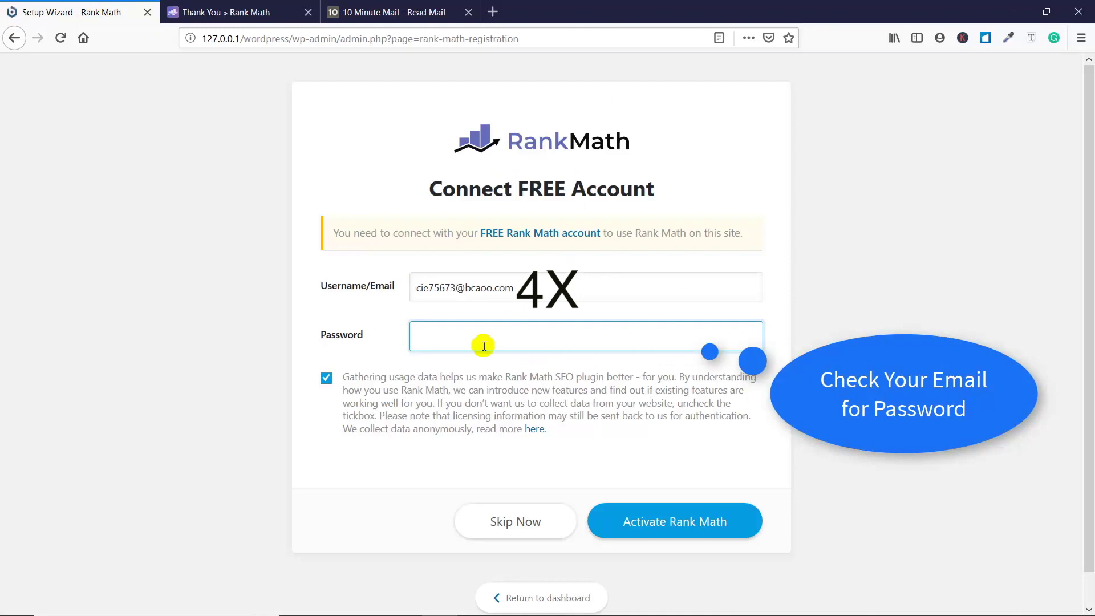
# - Paste the emailed password to activate Rank Math, declining to save the login
pyautogui.hotkey('ctrl', 'v')
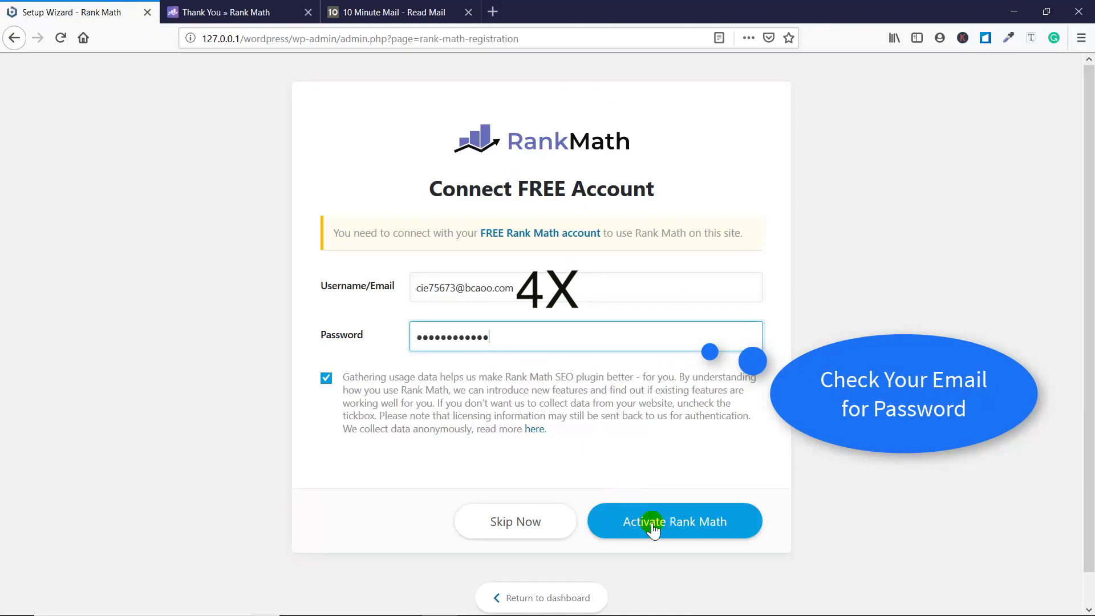
pyautogui.click(653, 530)
pyautogui.click(374, 160)
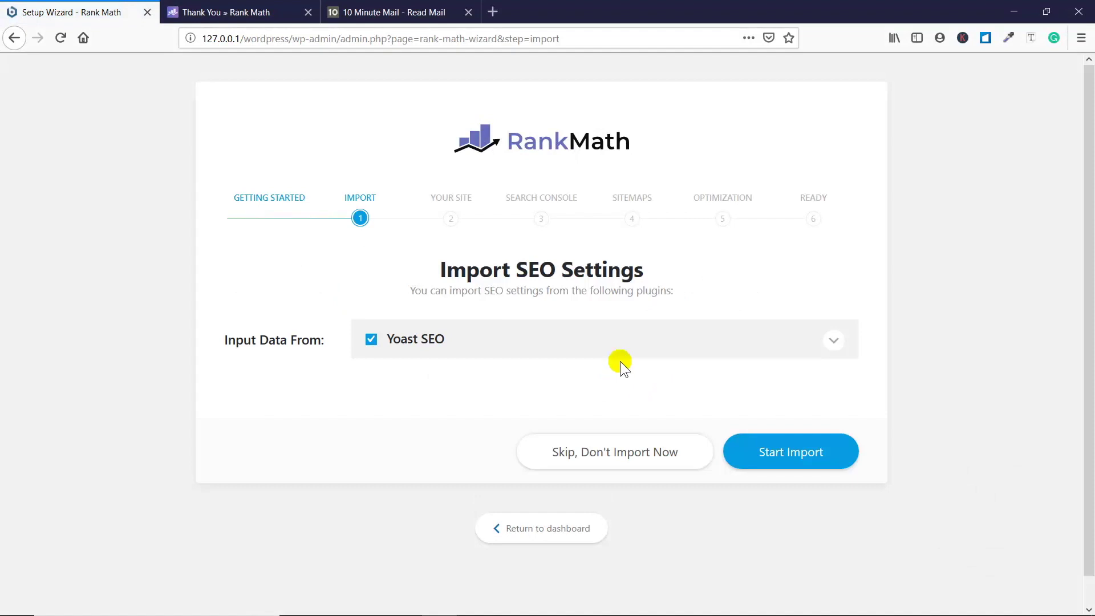
# - Uncheck Yoast SEO and skip importing settings
pyautogui.click(371, 341)
pyautogui.click(557, 344)
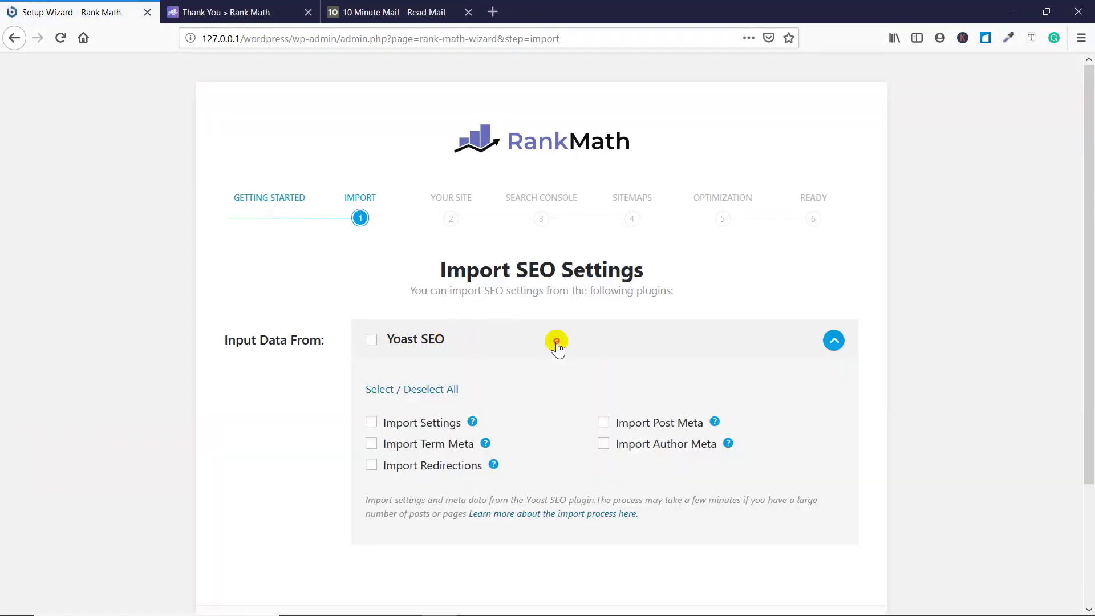
pyautogui.click(557, 343)
pyautogui.click(796, 452)
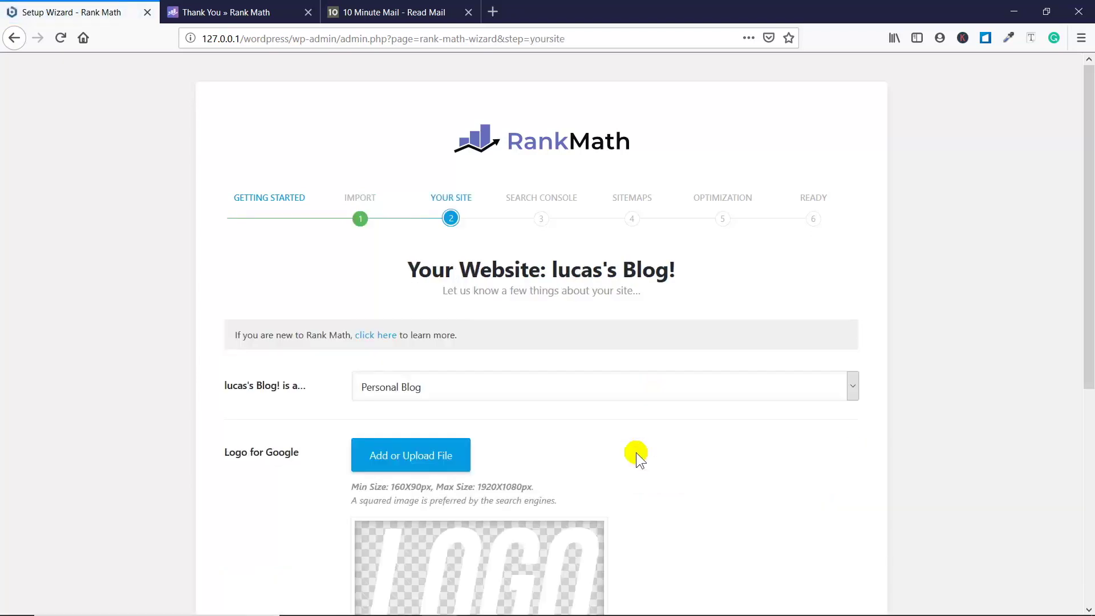
# - Set the site type to Small Business Site and browse the business type list
pyautogui.click(491, 389)
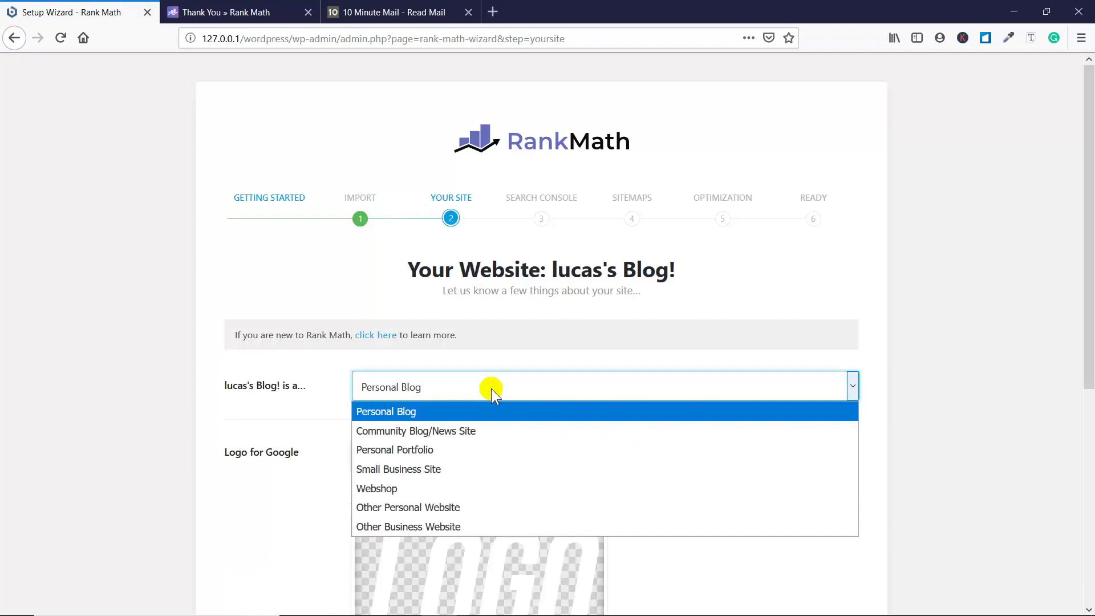
pyautogui.click(500, 472)
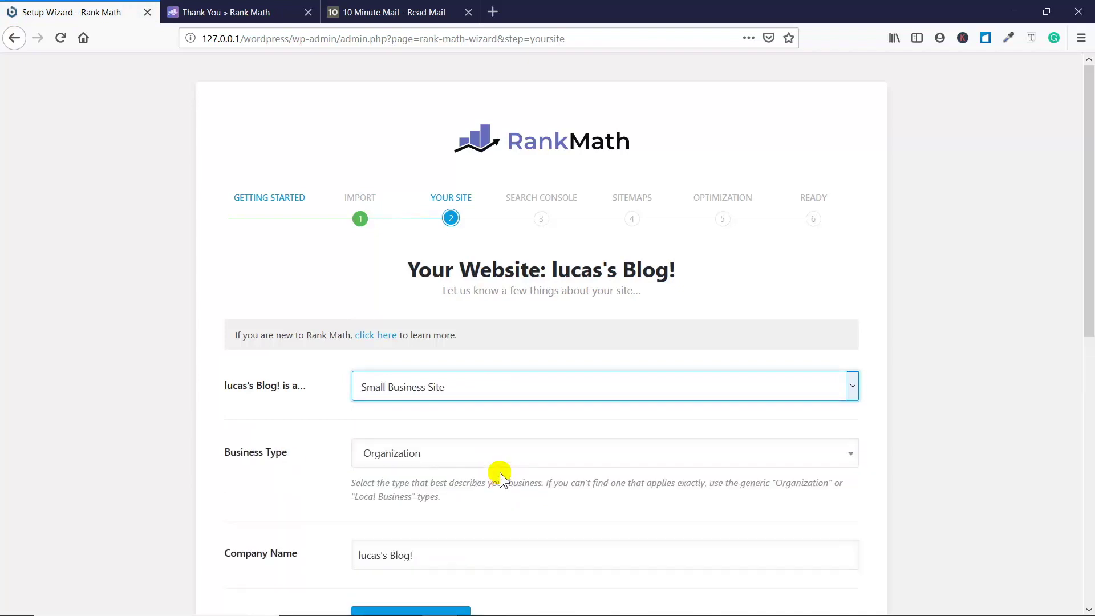
pyautogui.scroll(-2, 457, 399)
pyautogui.click(446, 378)
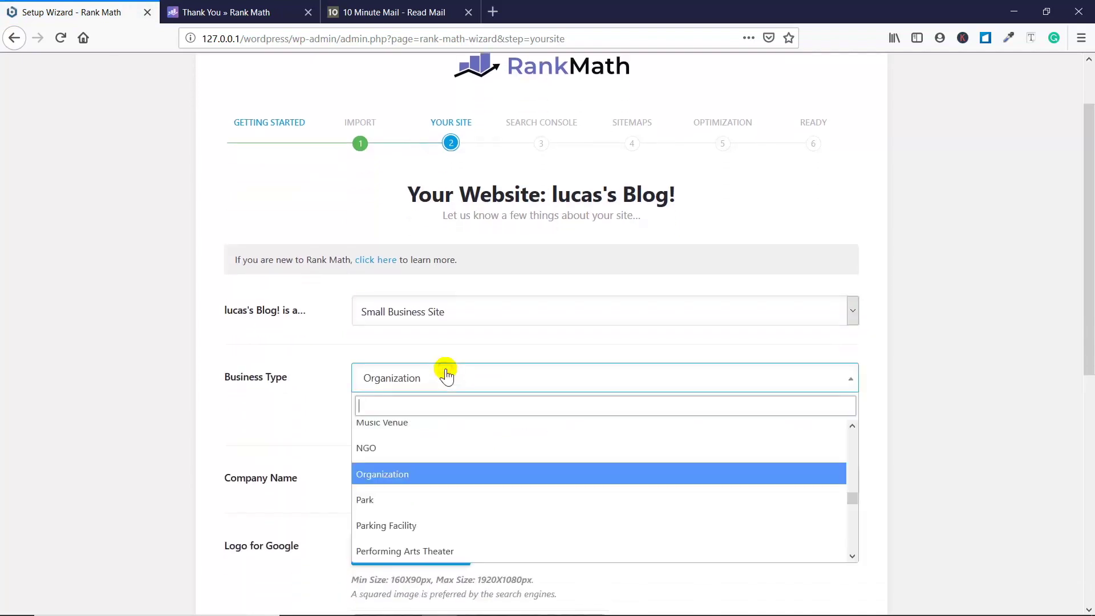
pyautogui.scroll(2, 440, 447)
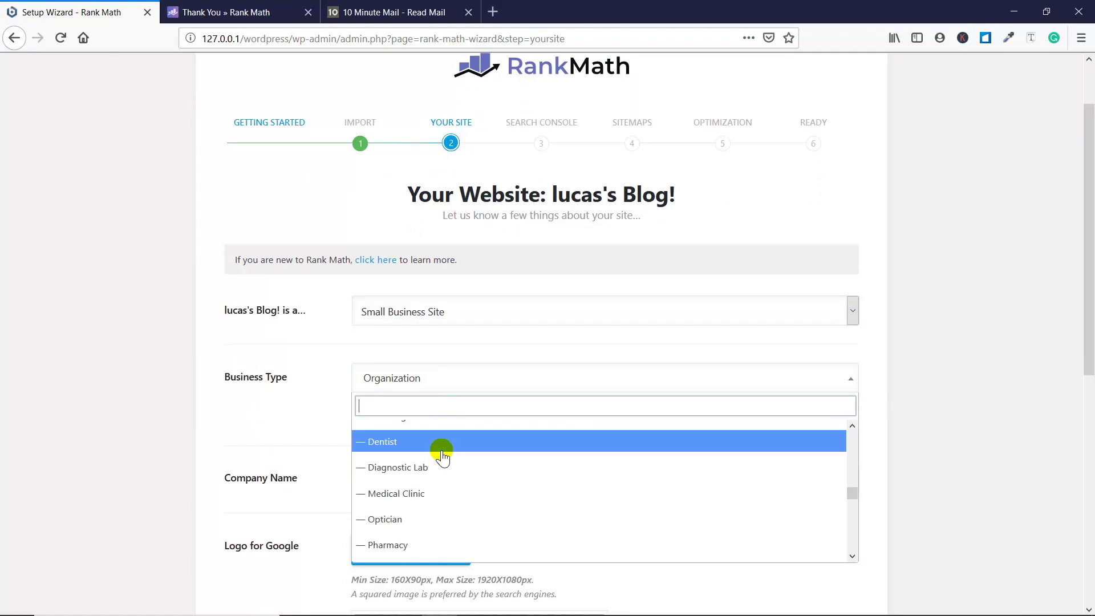
pyautogui.scroll(3, 442, 453)
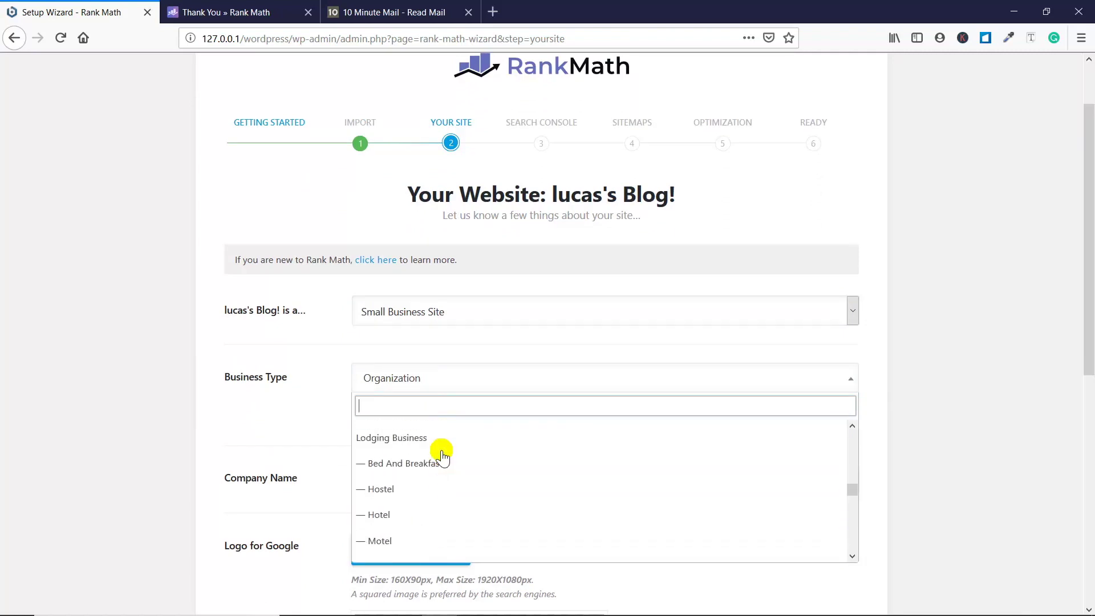
pyautogui.scroll(3, 442, 453)
pyautogui.scroll(5, 443, 456)
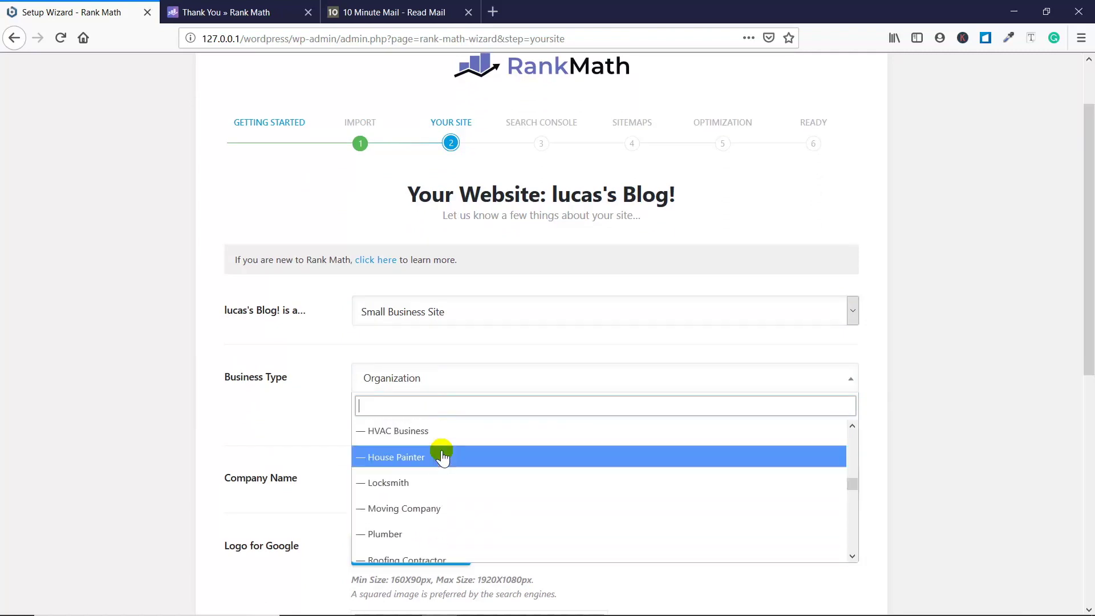
pyautogui.scroll(7, 443, 456)
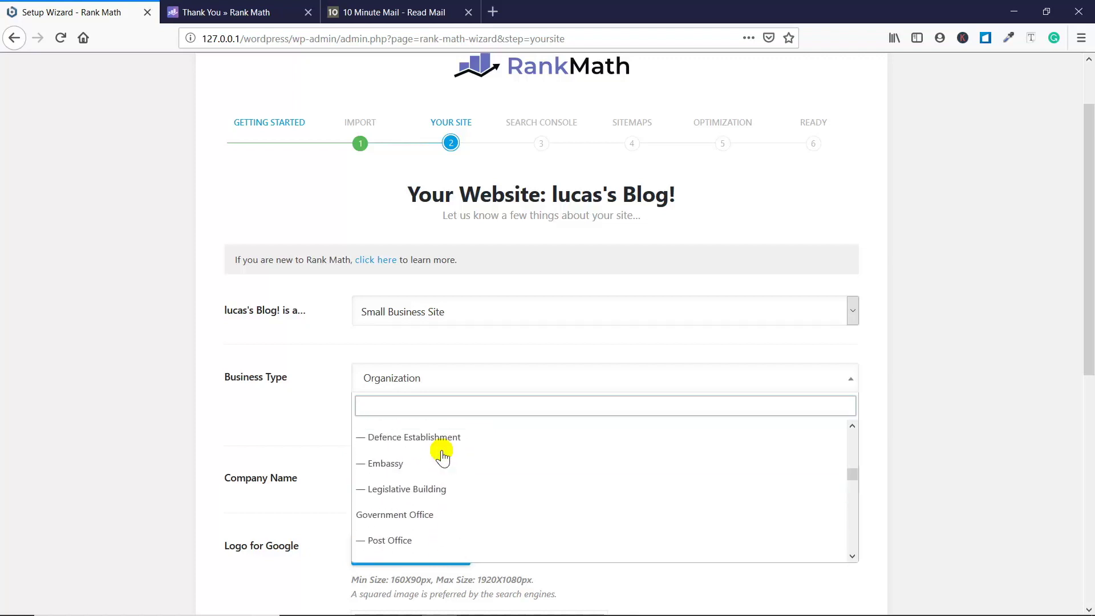
pyautogui.scroll(5, 442, 456)
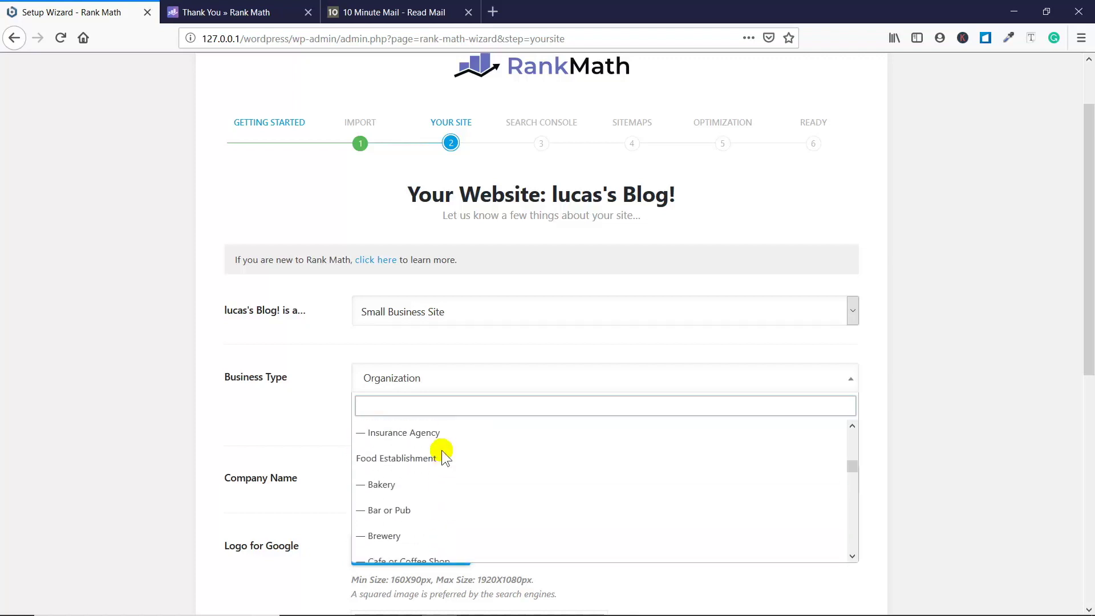
pyautogui.scroll(8, 443, 456)
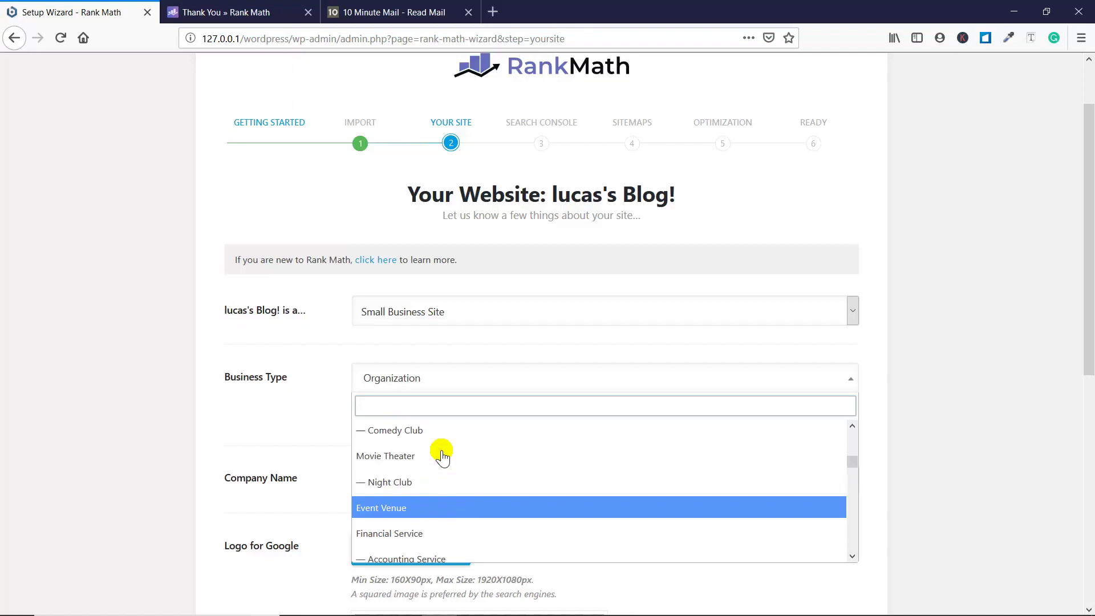
pyautogui.scroll(10, 443, 457)
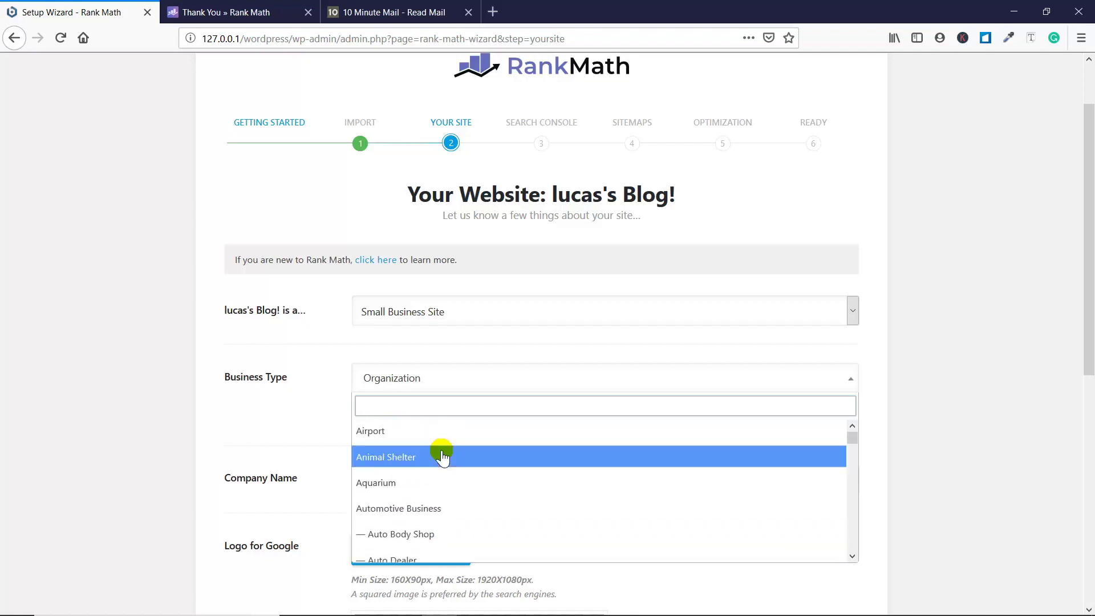
pyautogui.scroll(-5, 442, 457)
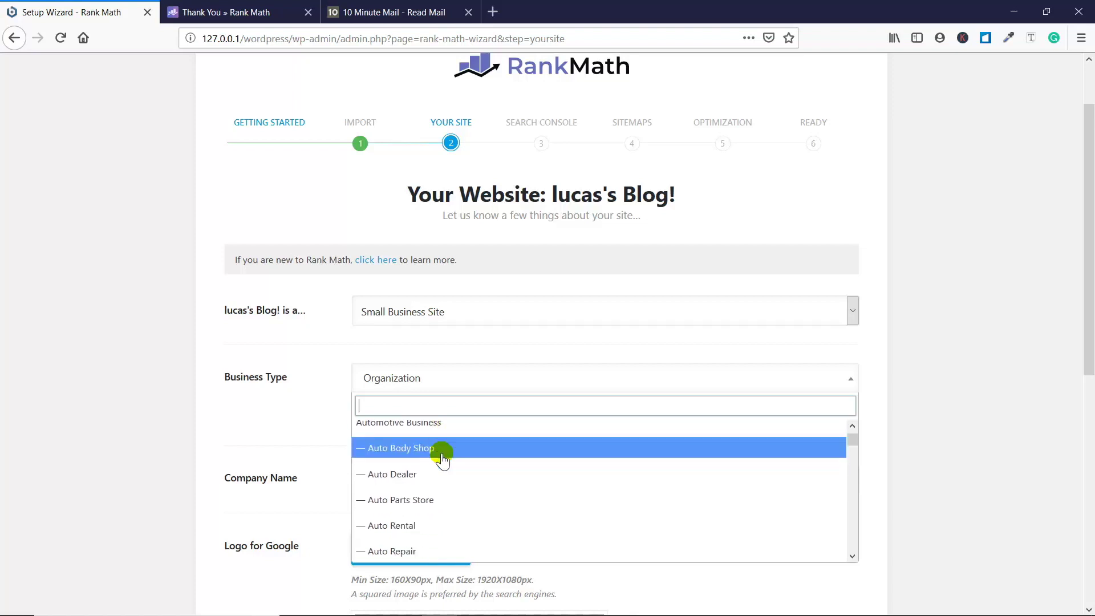
pyautogui.scroll(5, 442, 458)
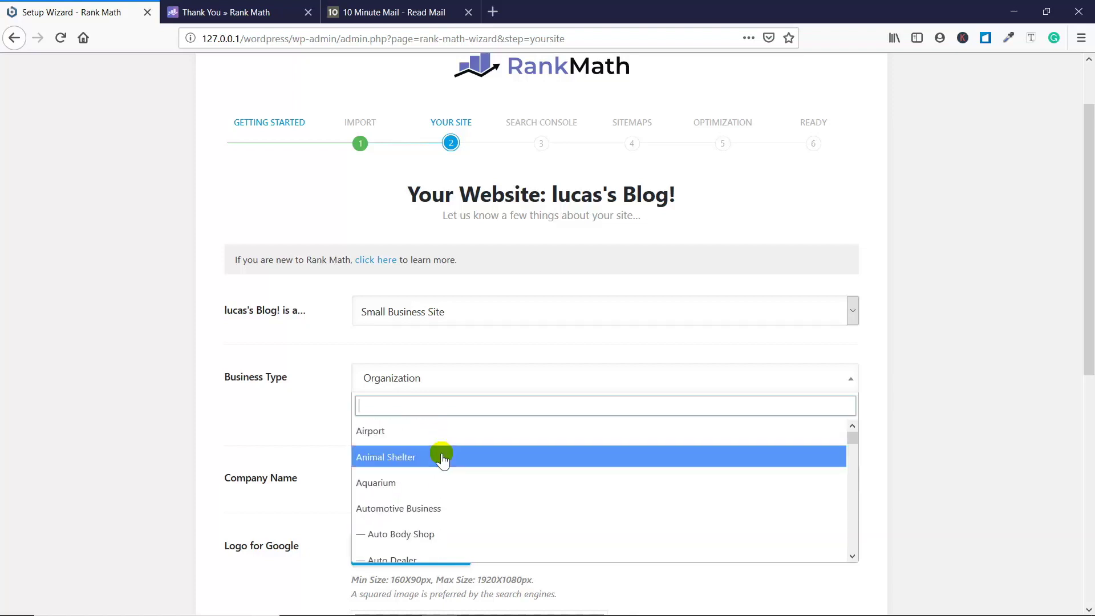
# - Choose Hospital as the business type and change the company name to Dog Hospital
pyautogui.write('hos')
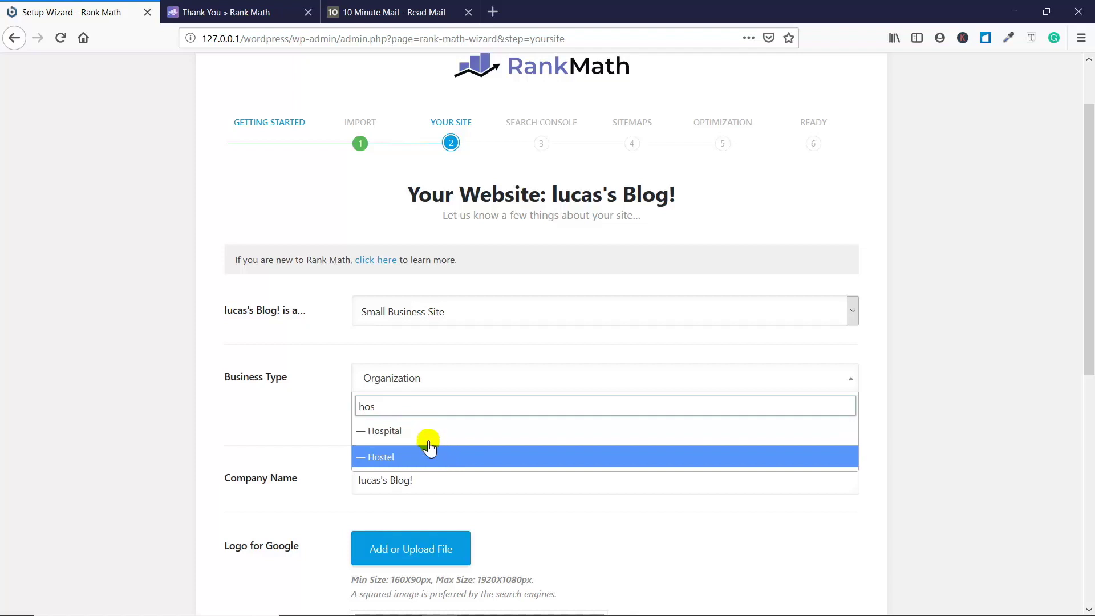
pyautogui.click(428, 439)
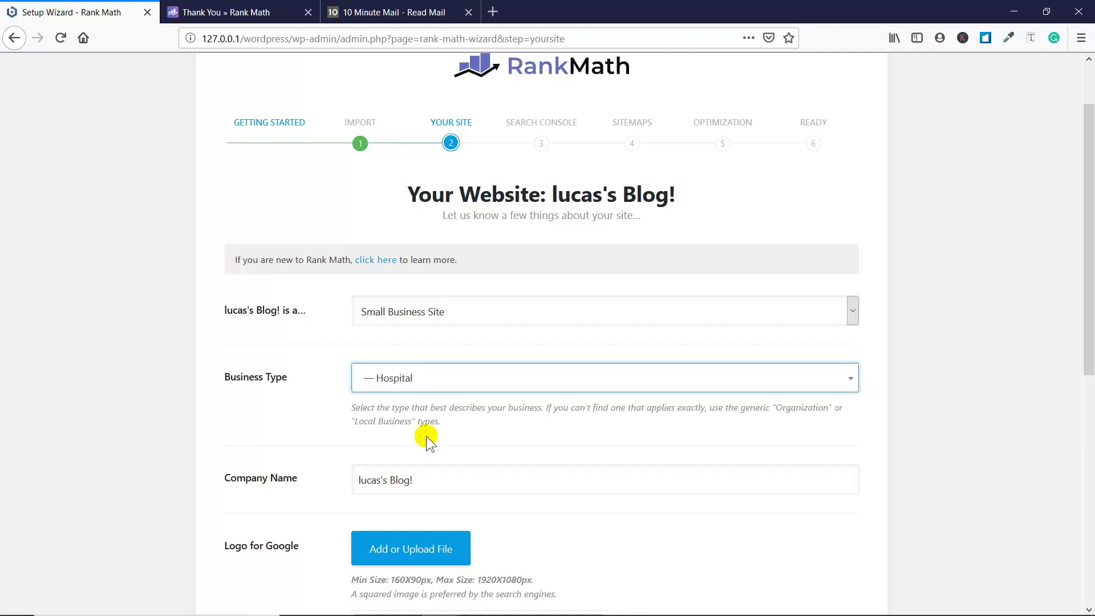
pyautogui.moveTo(426, 481); pyautogui.dragTo(292, 482)
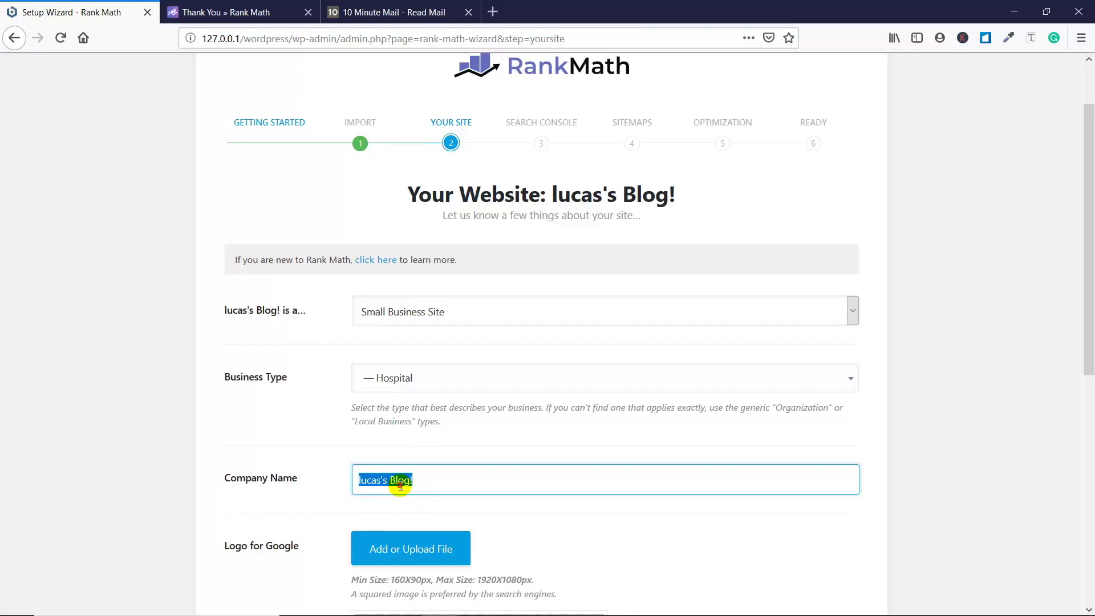
pyautogui.moveTo(388, 481); pyautogui.dragTo(438, 478)
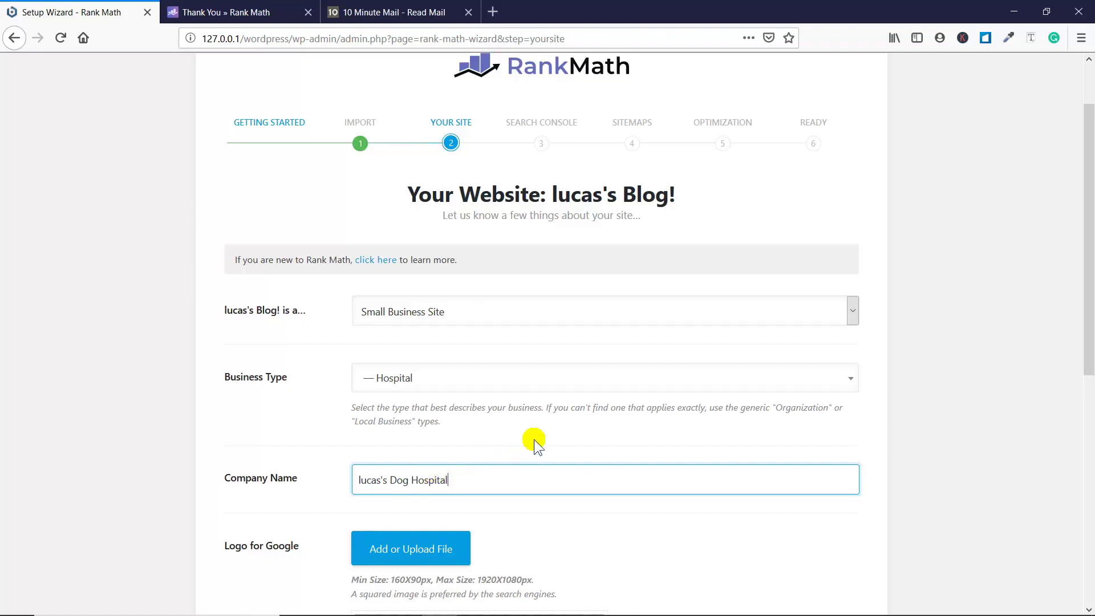
# - Set the woman-with-beagle photo as the default social share image and save the step
pyautogui.scroll(-5, 534, 440)
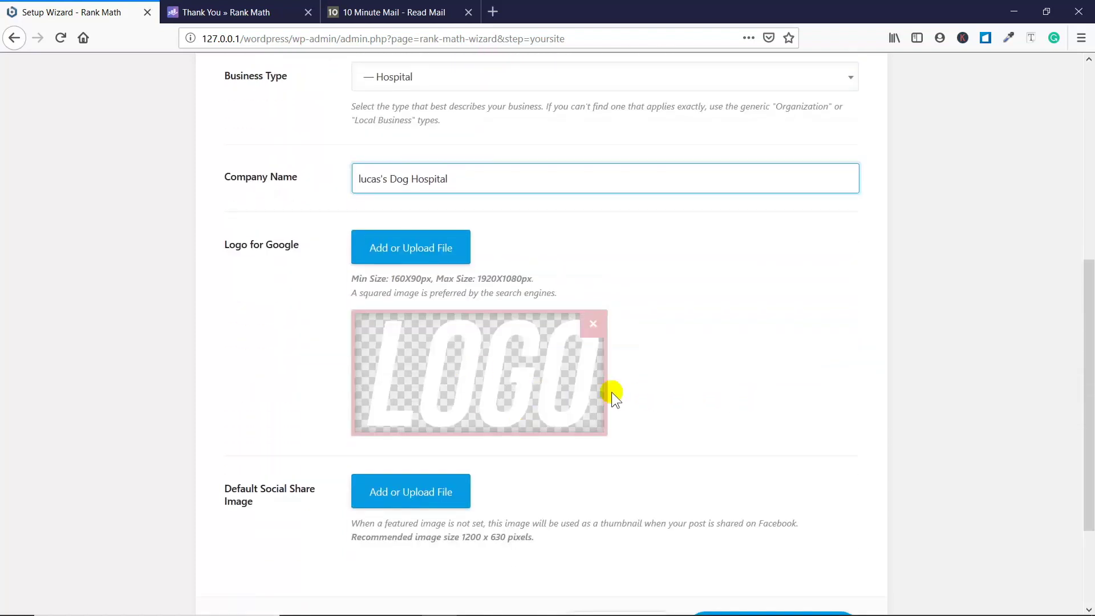
pyautogui.scroll(-3, 701, 379)
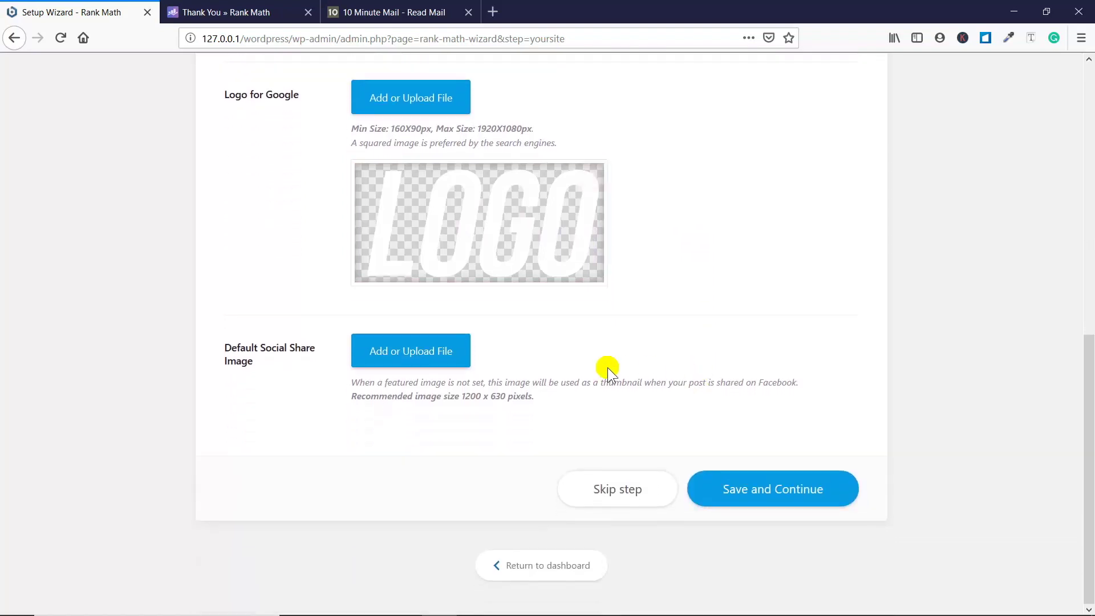
pyautogui.click(367, 354)
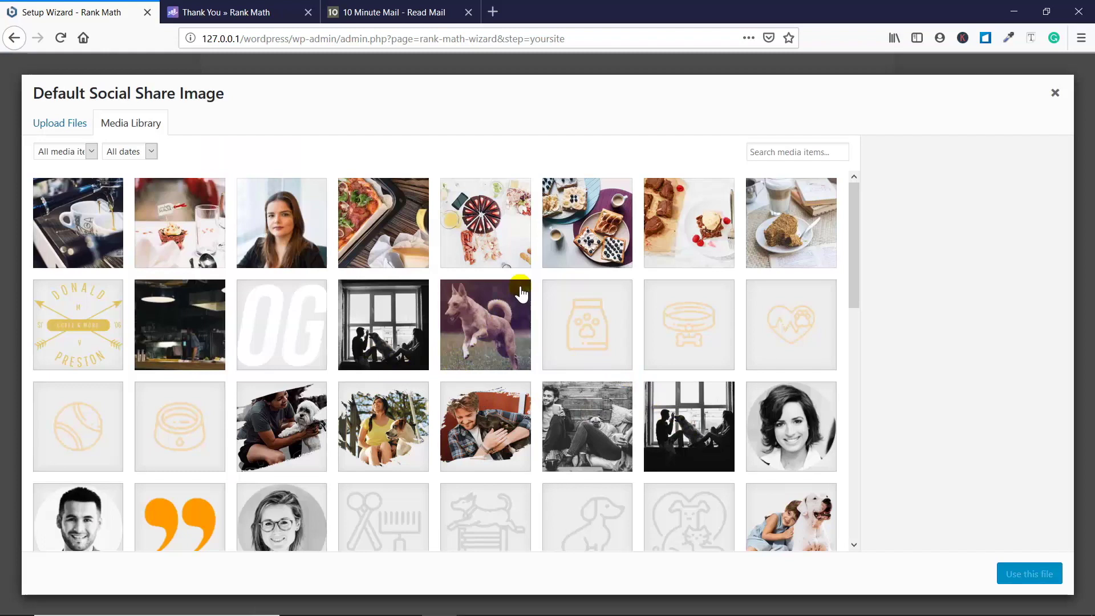
pyautogui.scroll(-10, 434, 285)
pyautogui.click(383, 419)
pyautogui.click(1034, 573)
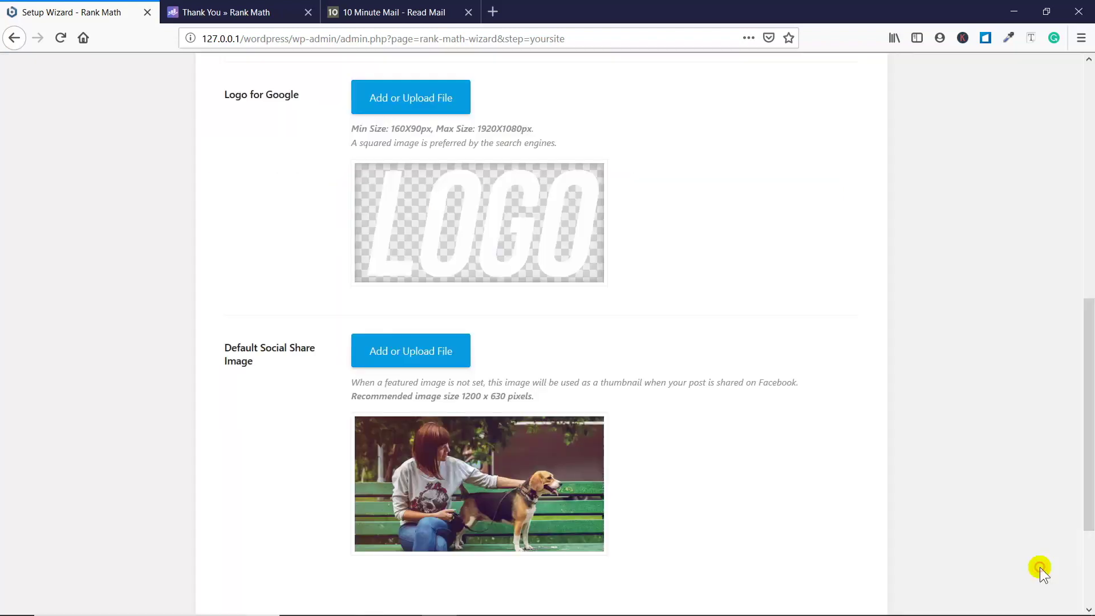
pyautogui.scroll(-3, 593, 447)
pyautogui.click(777, 497)
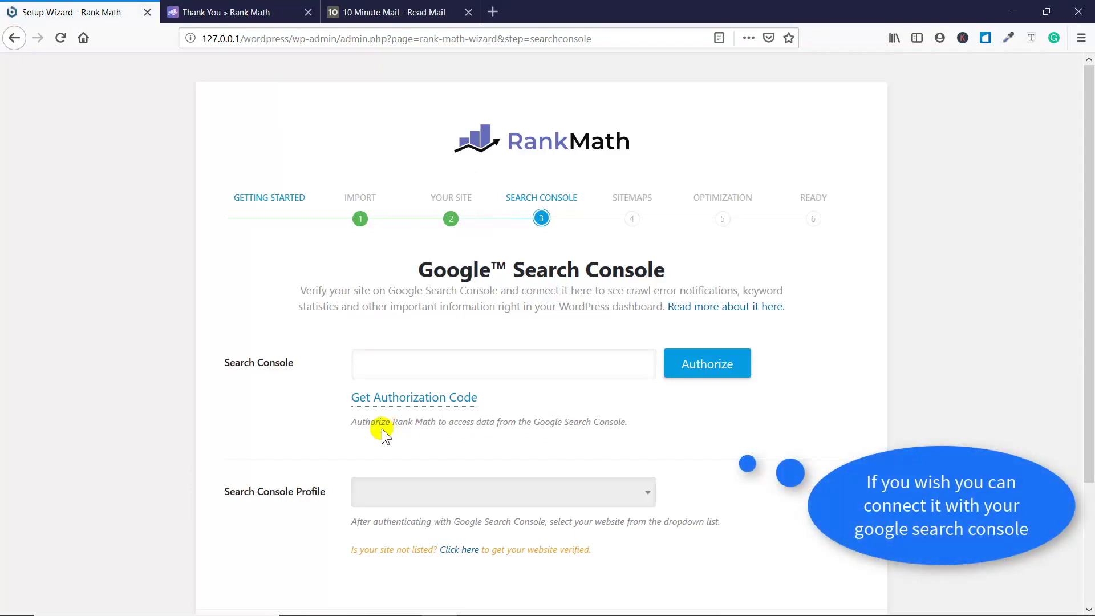
# - Skip Search Console, keep Sitemaps and Include Images on, and save the sitemap step
pyautogui.scroll(-3, 382, 431)
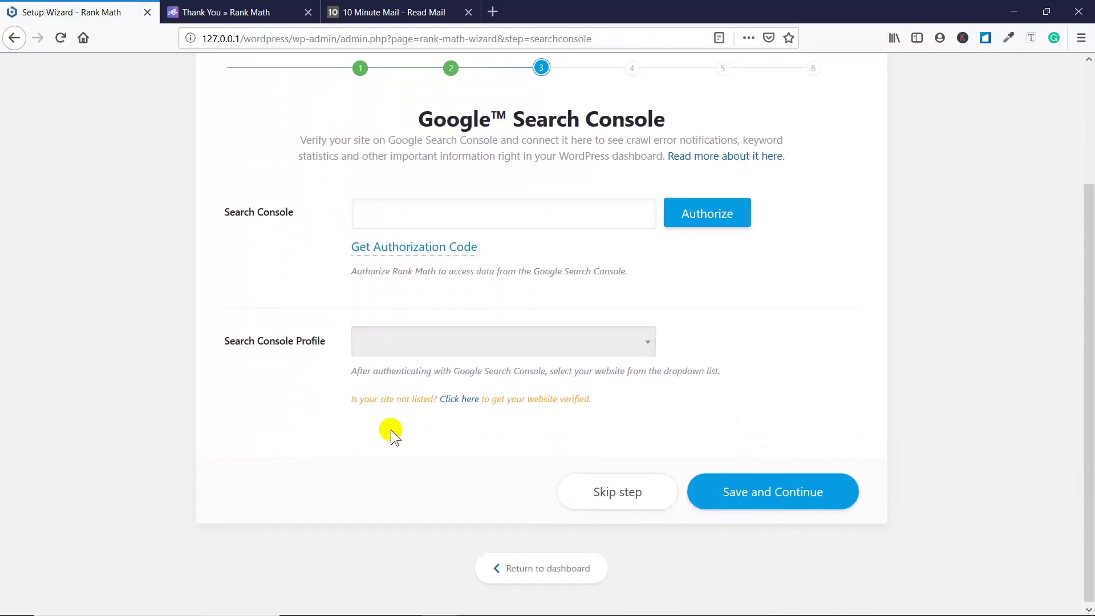
pyautogui.click(605, 489)
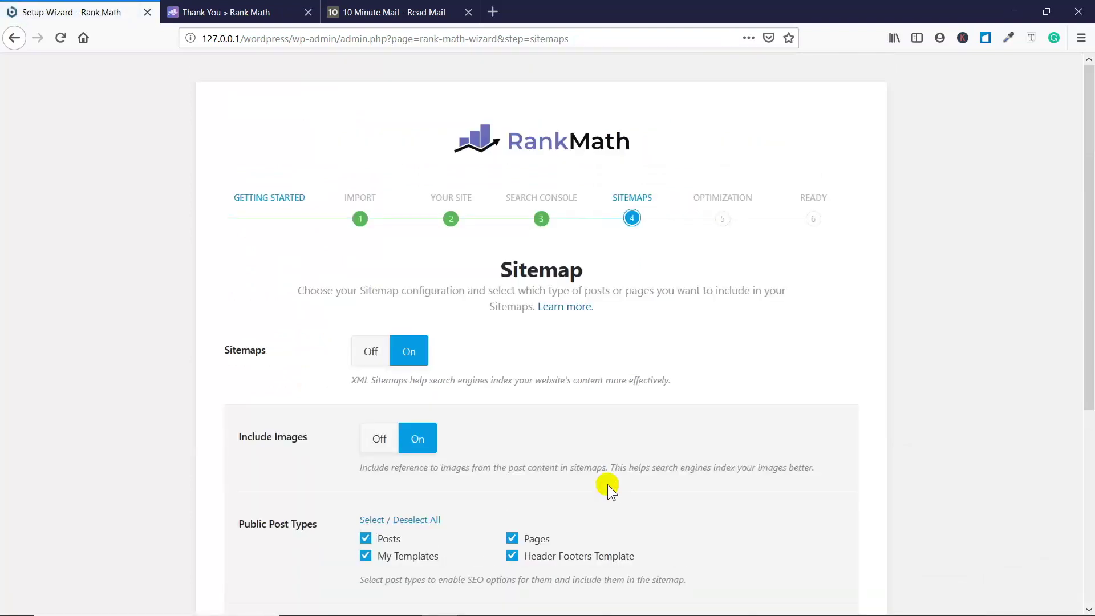
pyautogui.scroll(-2, 617, 400)
pyautogui.click(408, 250)
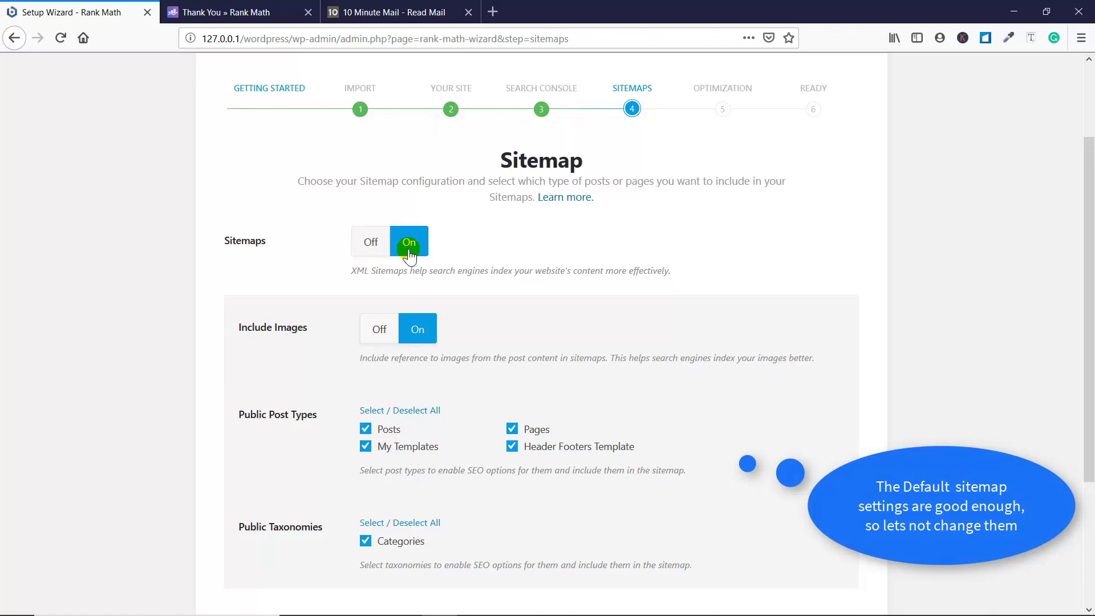
pyautogui.click(414, 328)
pyautogui.scroll(-2, 533, 303)
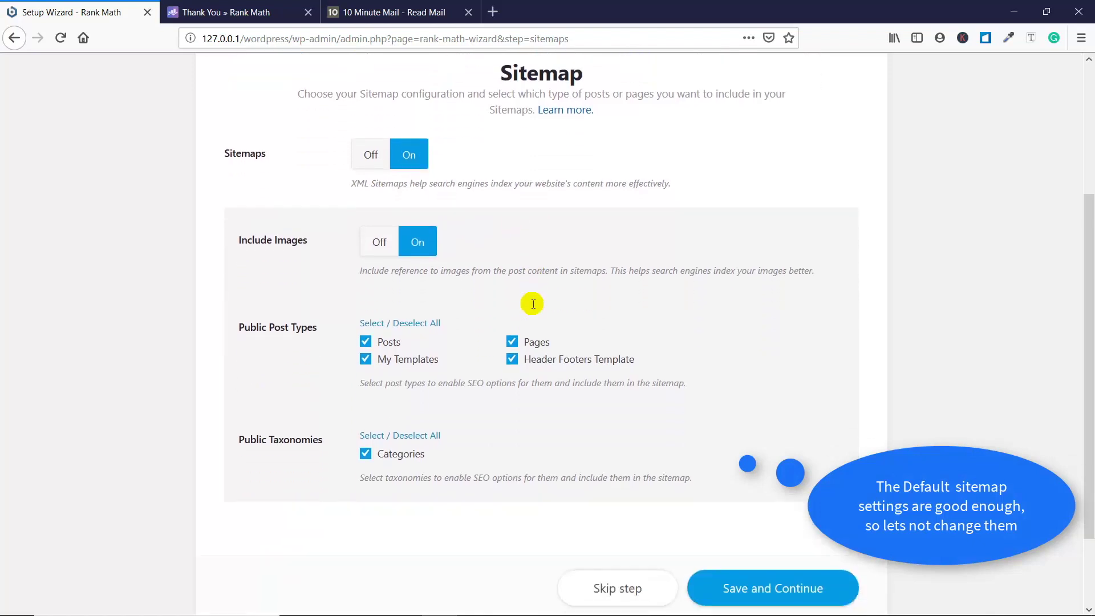
pyautogui.scroll(-1, 532, 304)
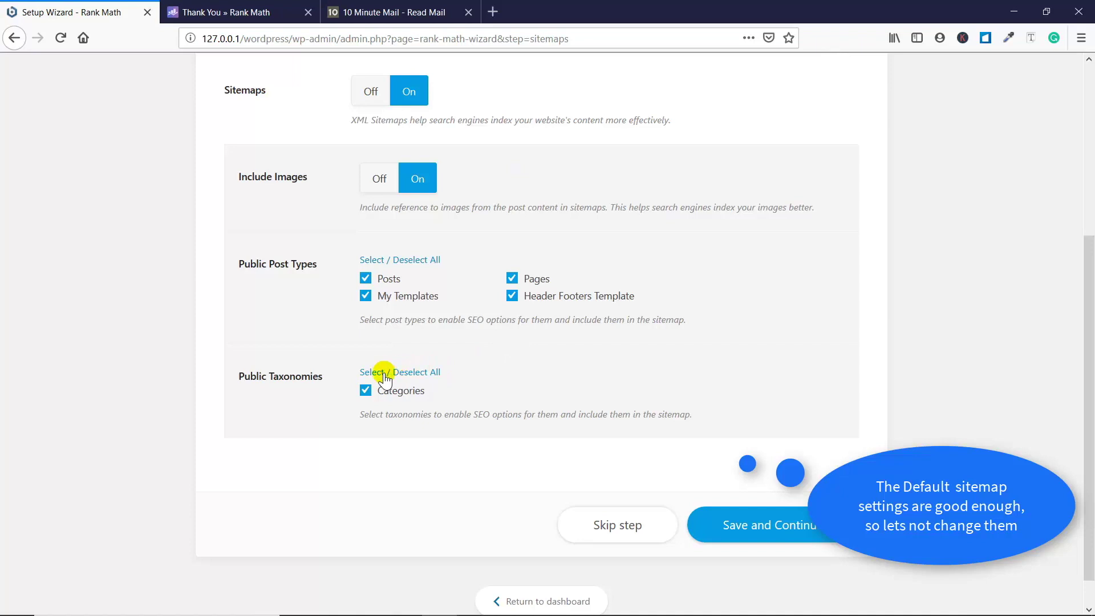
pyautogui.click(771, 537)
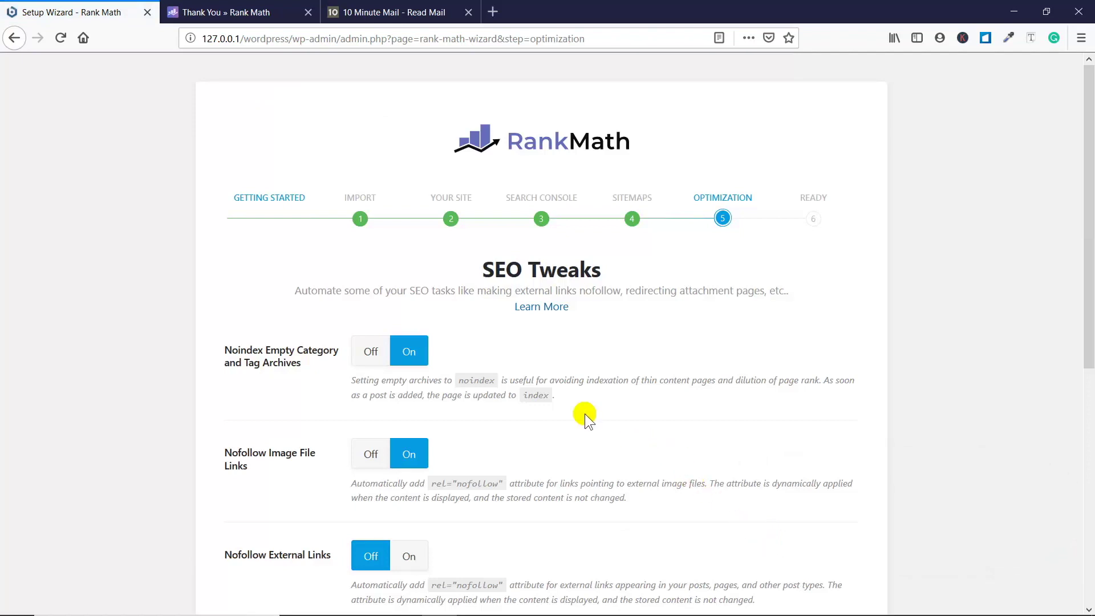
# - Save the default SEO Tweaks to reach the wizard's Ready screen
pyautogui.scroll(-3, 600, 401)
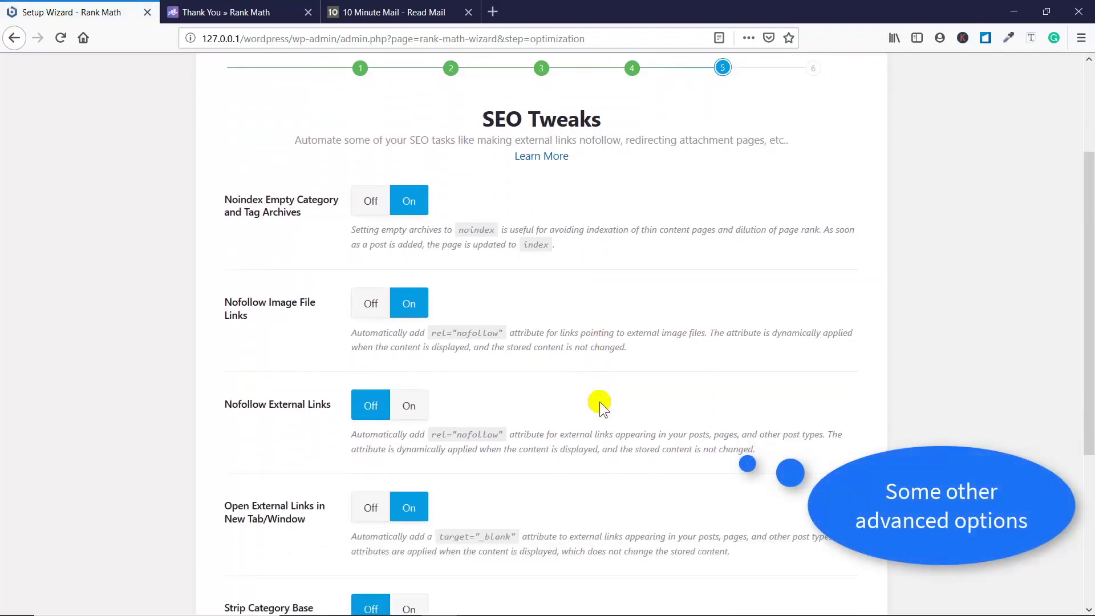
pyautogui.scroll(-3, 600, 402)
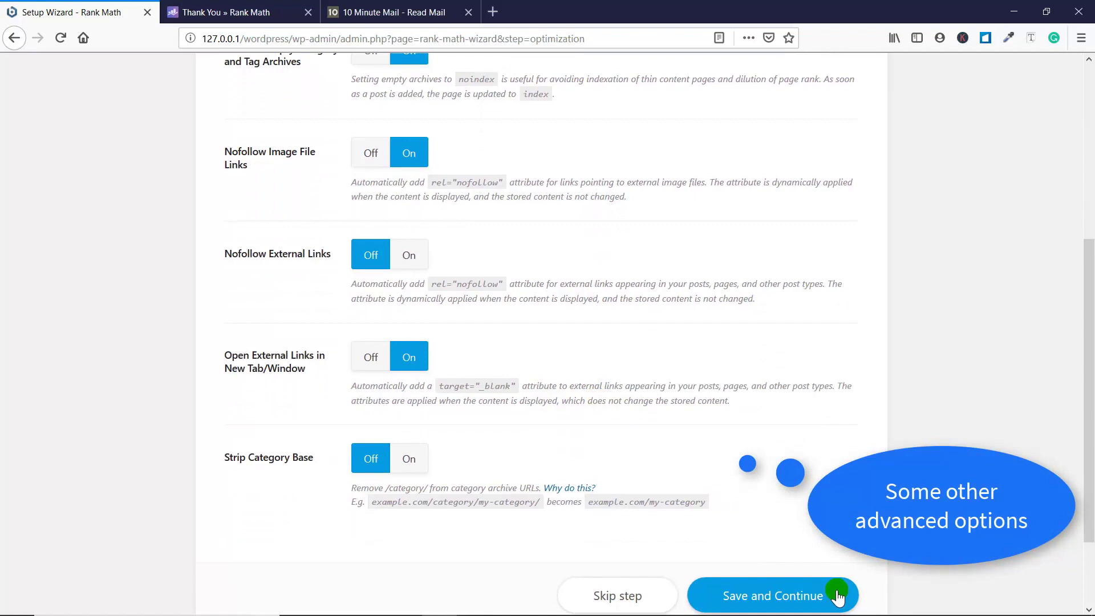
pyautogui.click(837, 595)
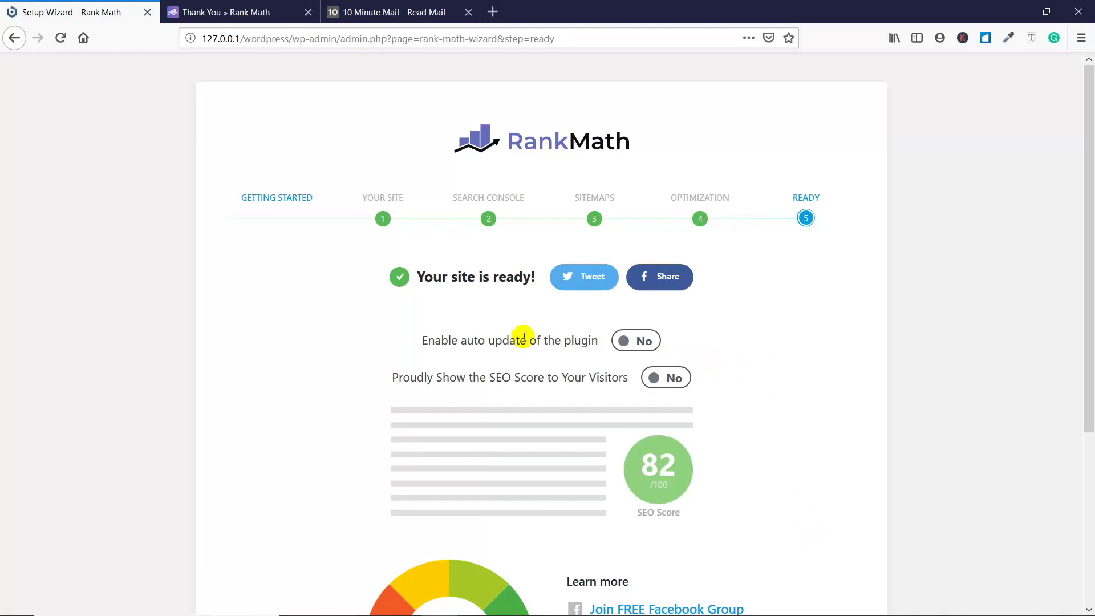
# - Switch 'Enable auto update of the plugin' to Yes on the Ready screen
pyautogui.click(630, 345)
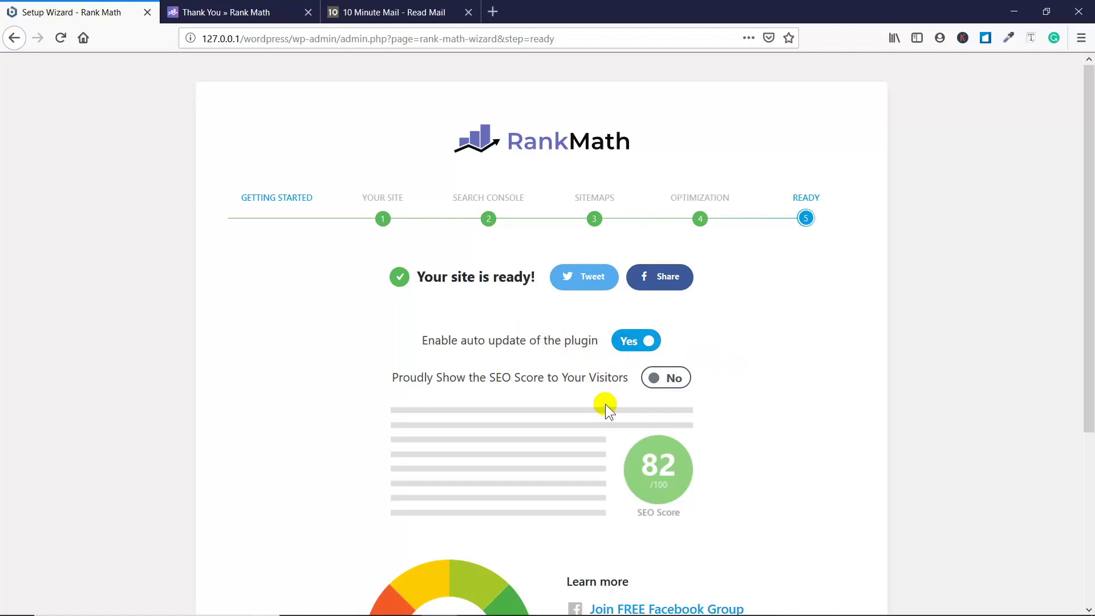
pyautogui.scroll(-4, 605, 406)
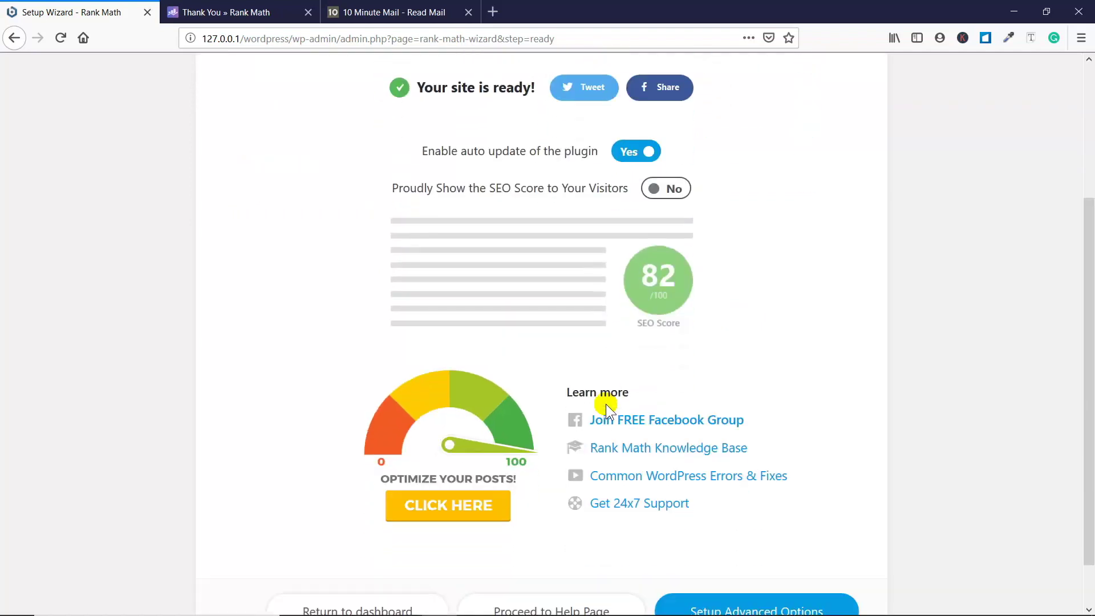
pyautogui.scroll(-1, 605, 406)
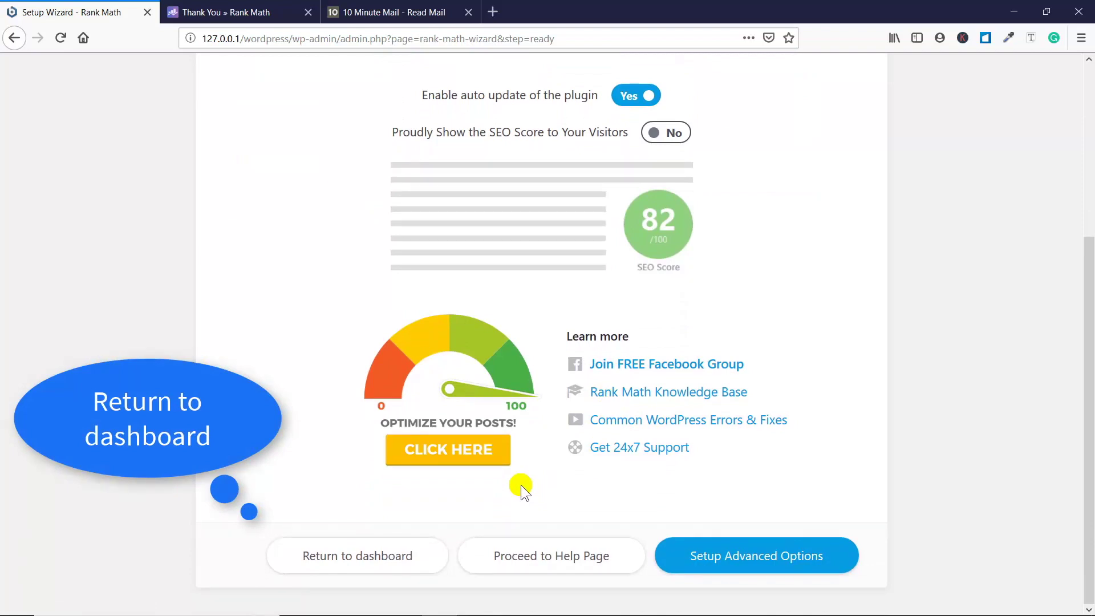
# - Return to the dashboard and scroll down through the Local SEO settings
pyautogui.click(425, 554)
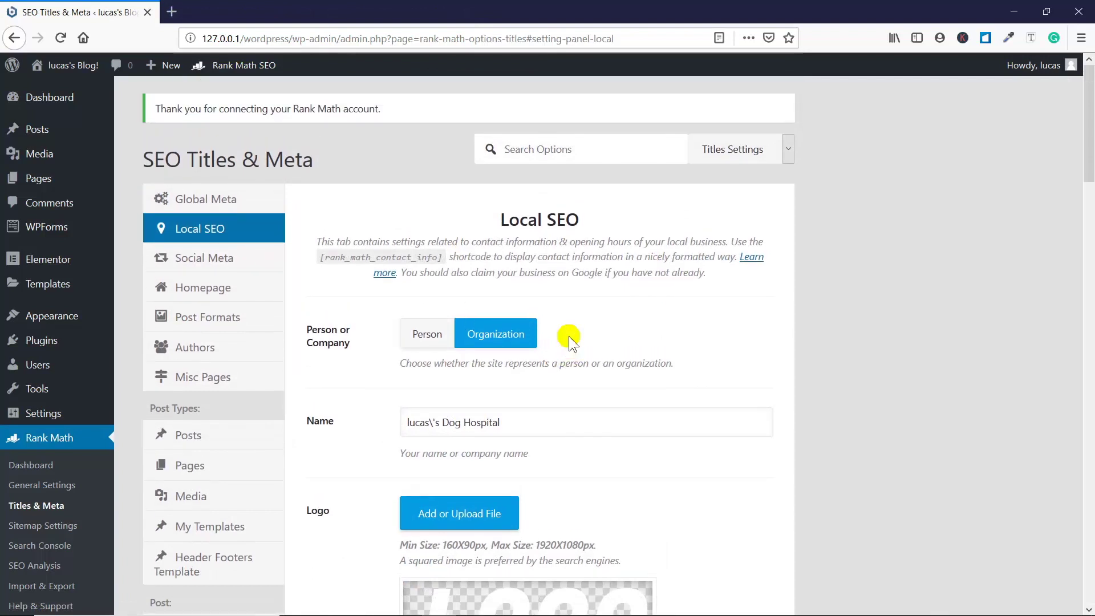
pyautogui.scroll(-1, 611, 280)
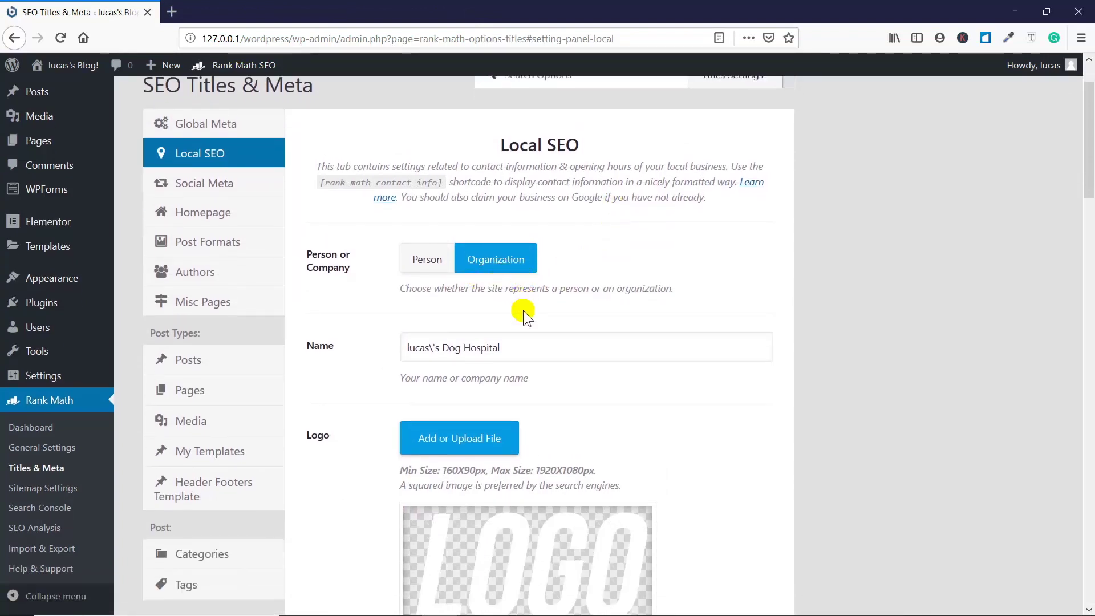
pyautogui.scroll(-1, 523, 310)
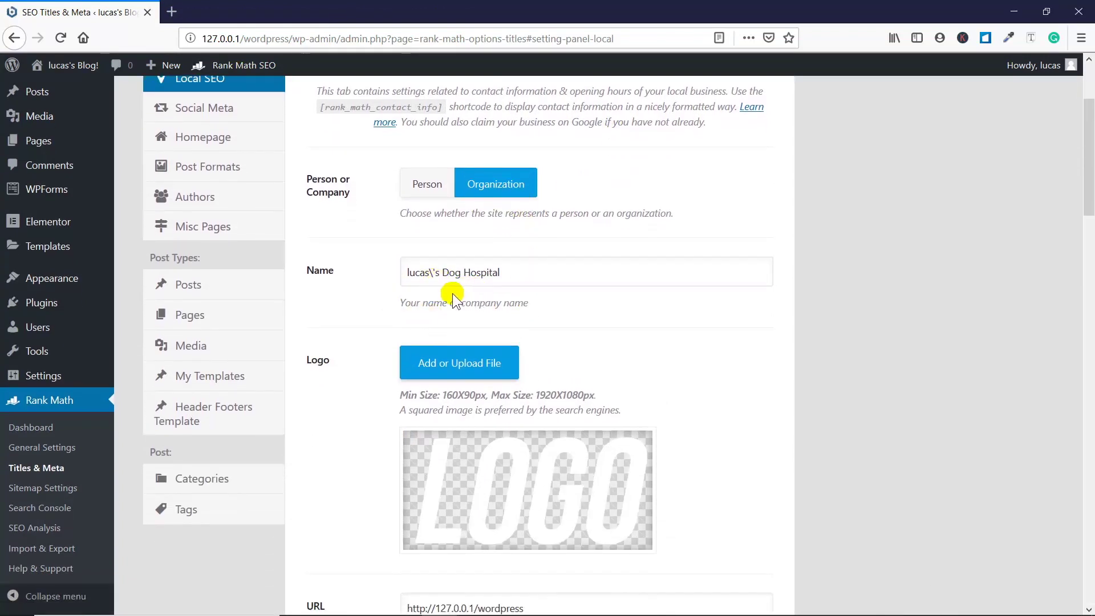
pyautogui.scroll(-4, 543, 327)
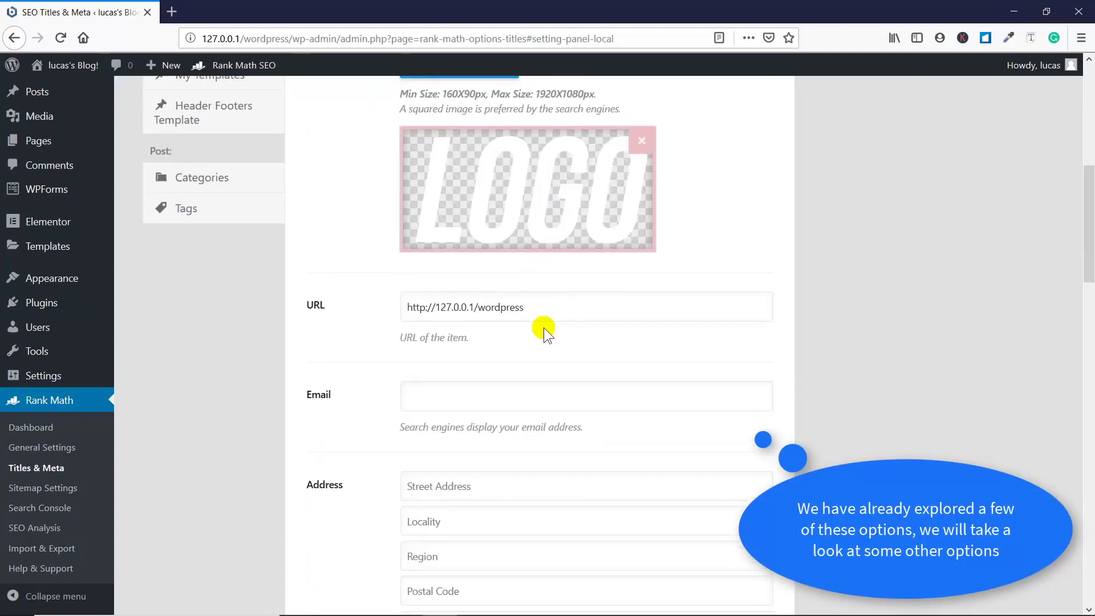
pyautogui.scroll(-1, 396, 381)
pyautogui.click(419, 327)
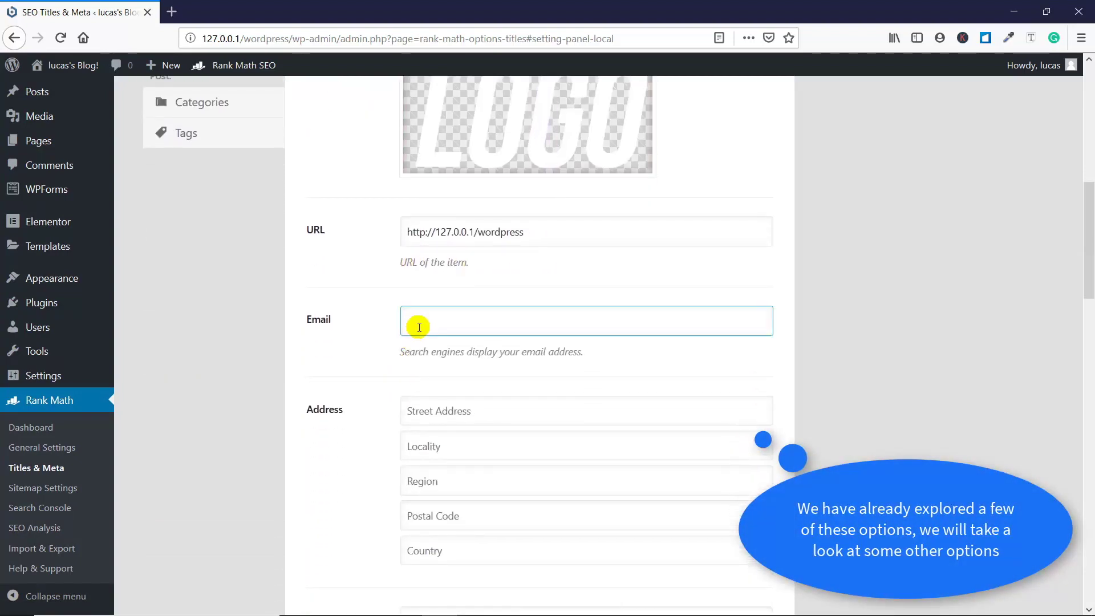
pyautogui.scroll(-1, 419, 326)
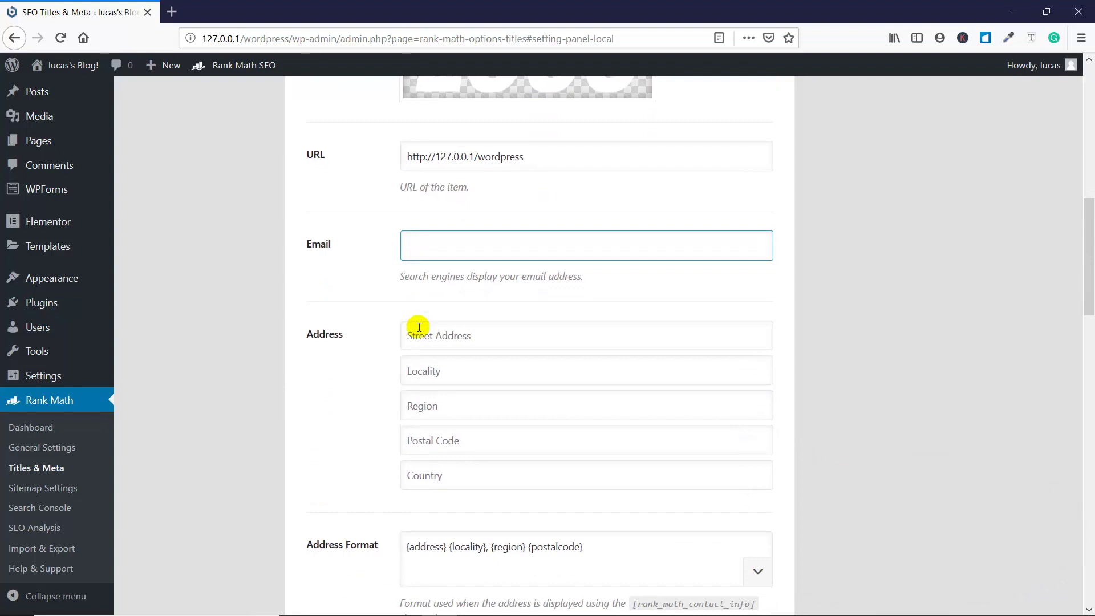
pyautogui.scroll(-1, 419, 327)
# - Enter street address 17 and locality Brooklyn
pyautogui.click(422, 260)
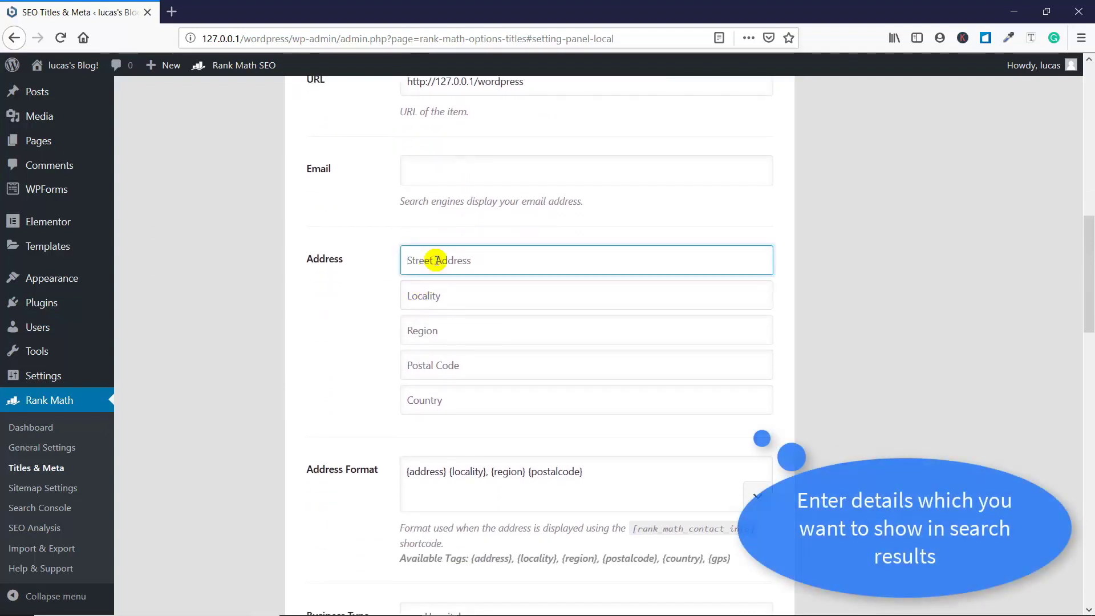
pyautogui.write('17')
pyautogui.press('Tab')
pyautogui.press('Tab')
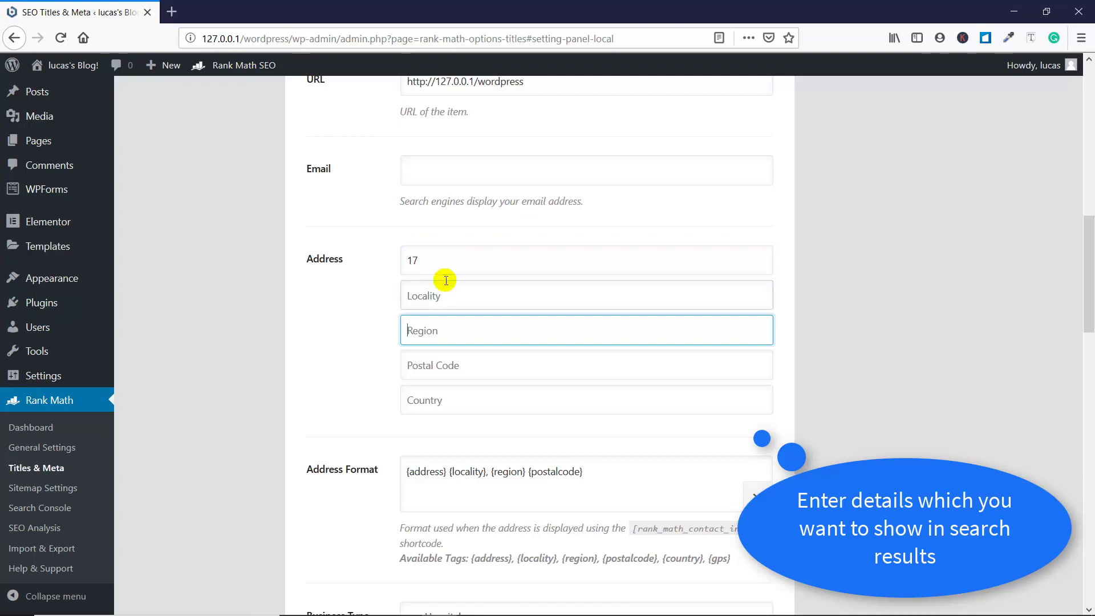
pyautogui.click(447, 283)
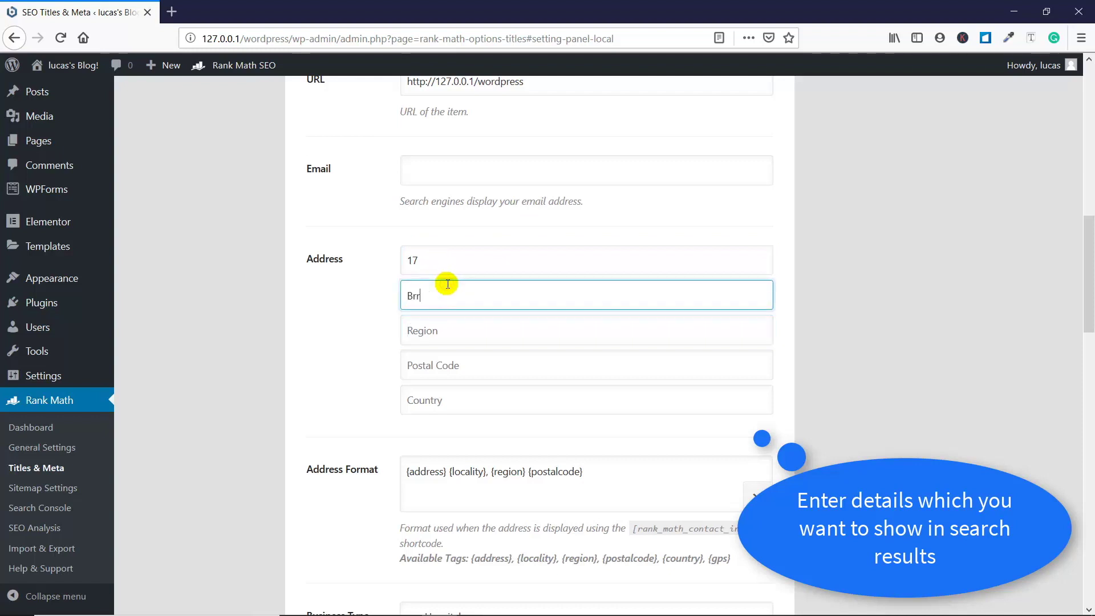
pyautogui.write('n')
pyautogui.press('Tab')
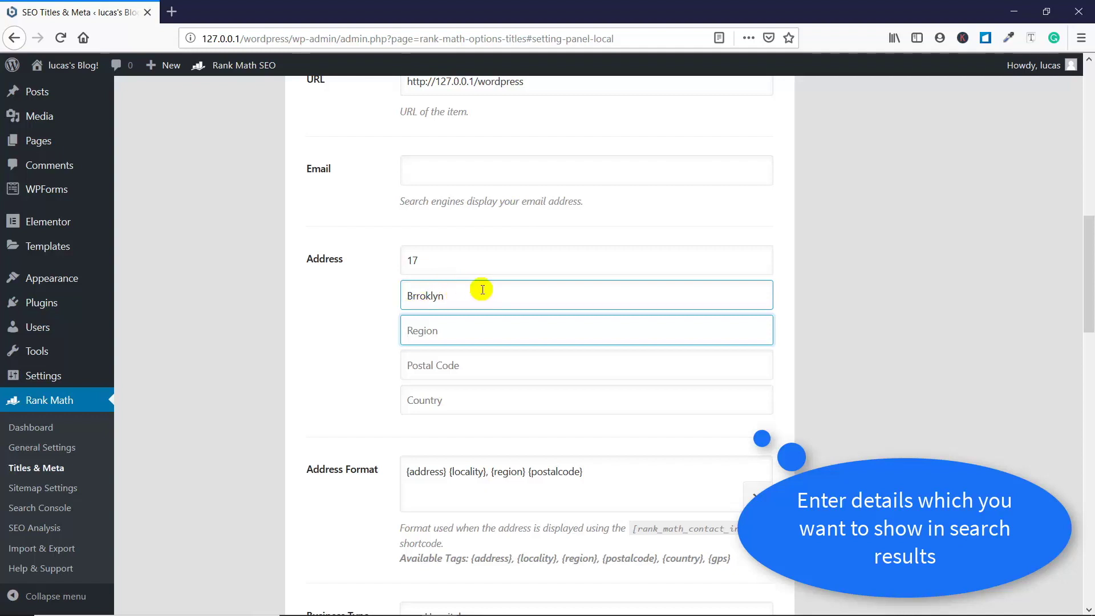
pyautogui.moveTo(482, 289); pyautogui.dragTo(315, 298)
pyautogui.write('brooklyn')
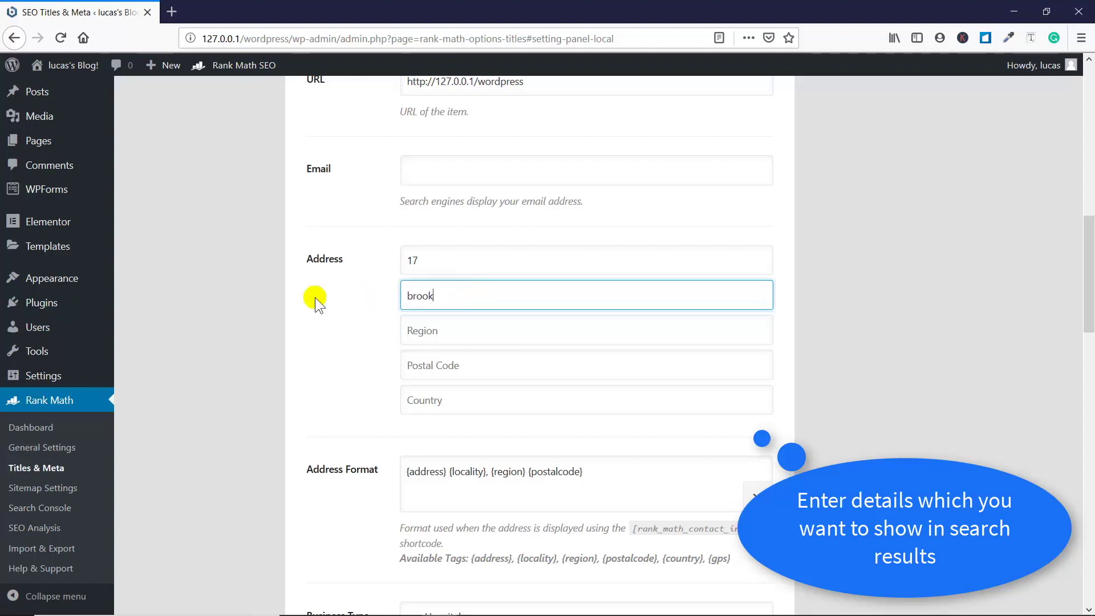
# - Fill region New York, postal code 121212 and country United State
pyautogui.press('Tab')
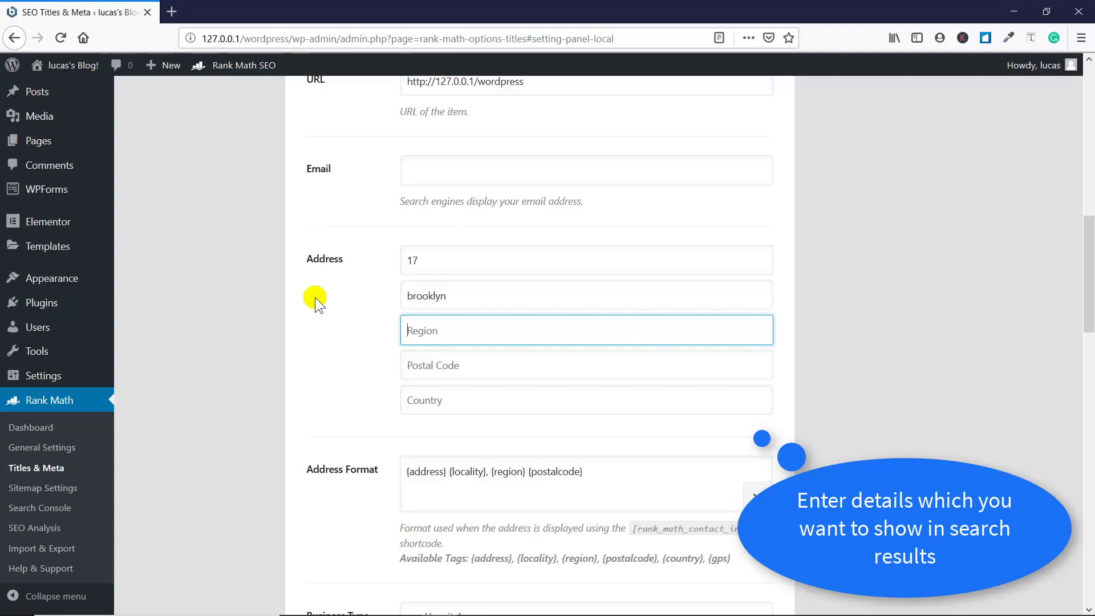
pyautogui.write('New York')
pyautogui.press('Tab')
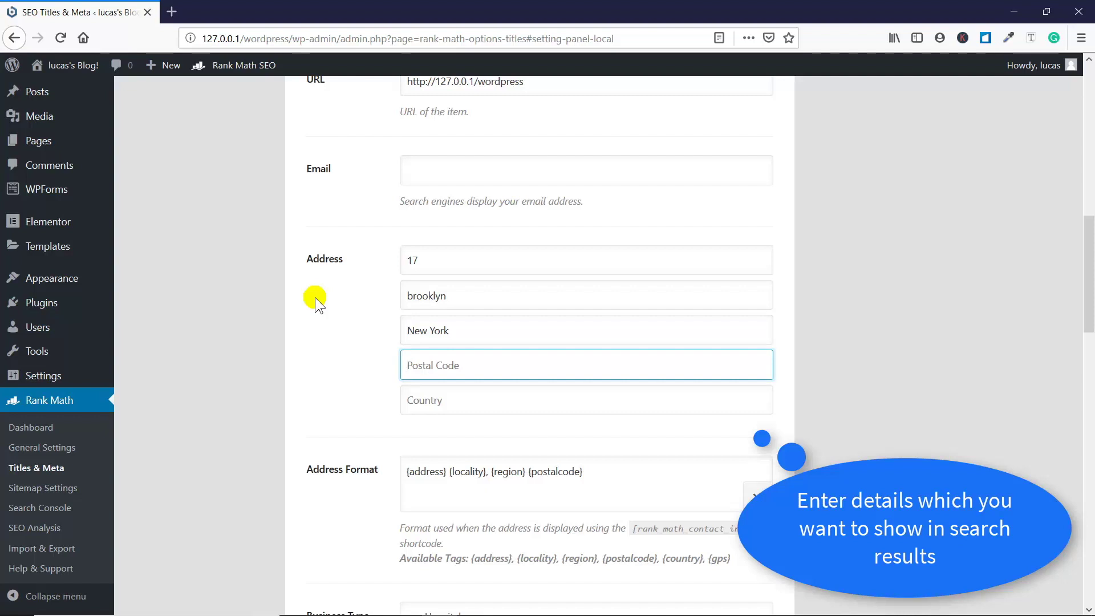
pyautogui.write('121212')
pyautogui.press('Tab')
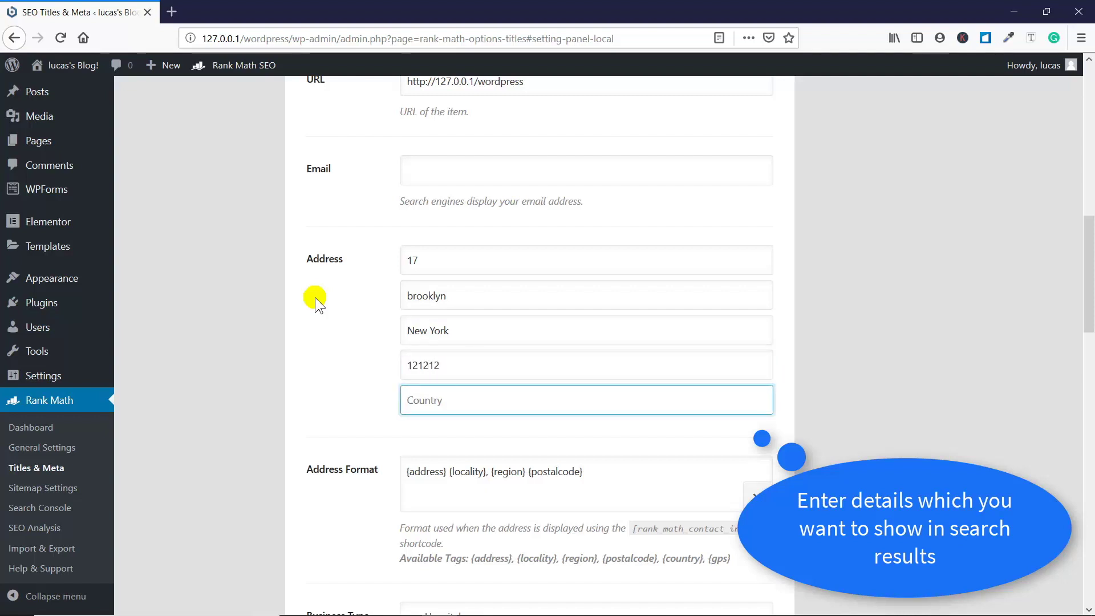
pyautogui.write('United States')
pyautogui.click(443, 171)
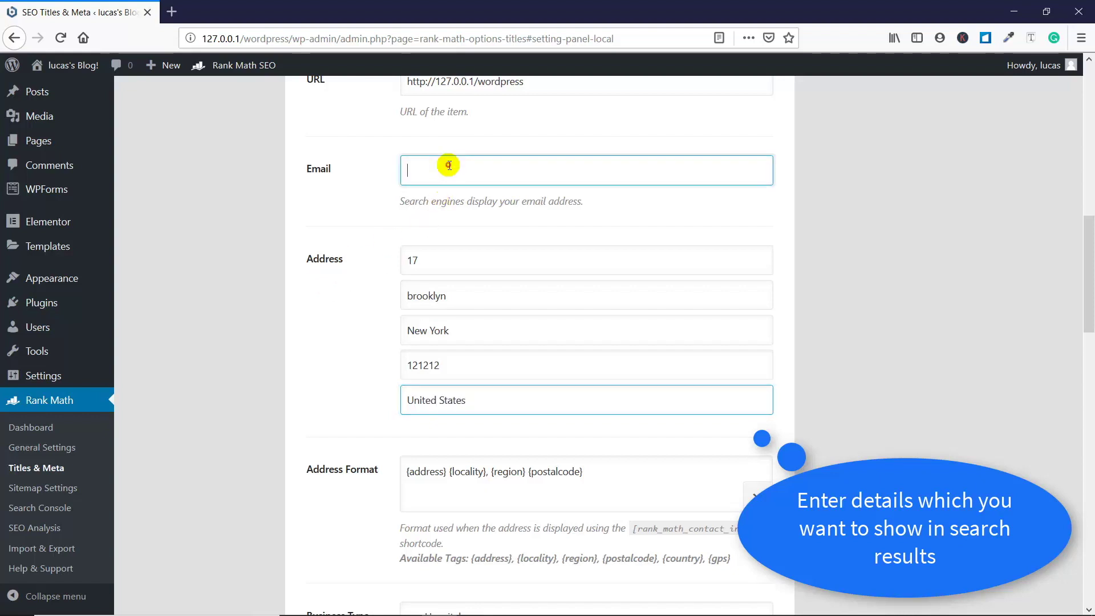
pyautogui.scroll(3, 240, 163)
pyautogui.scroll(-3, 241, 163)
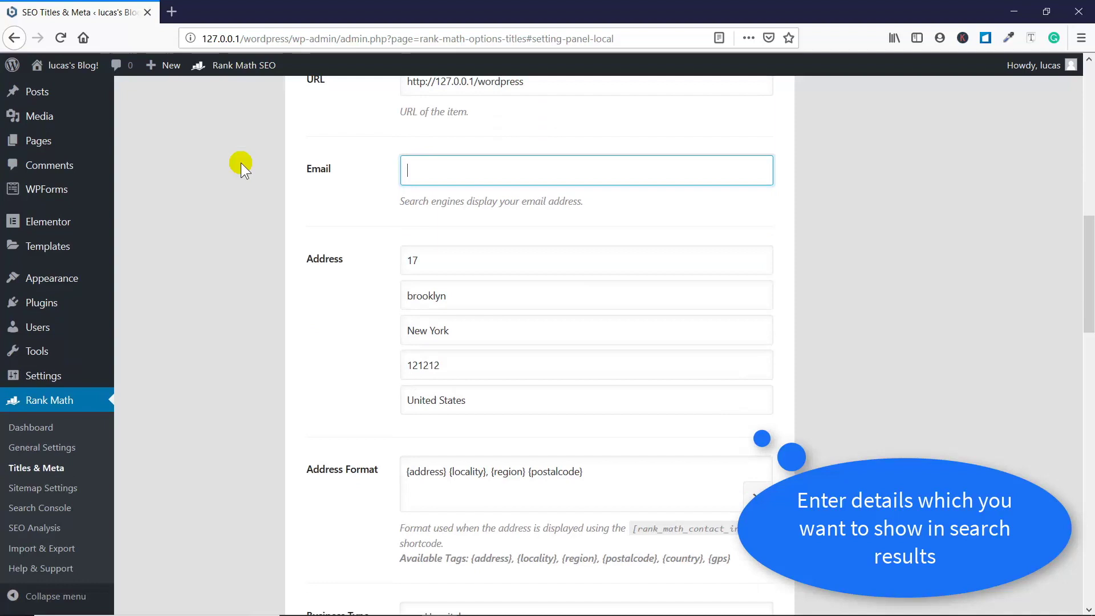
# - Search 'about' and set the About page to About Us
pyautogui.click(518, 394)
pyautogui.click(604, 482)
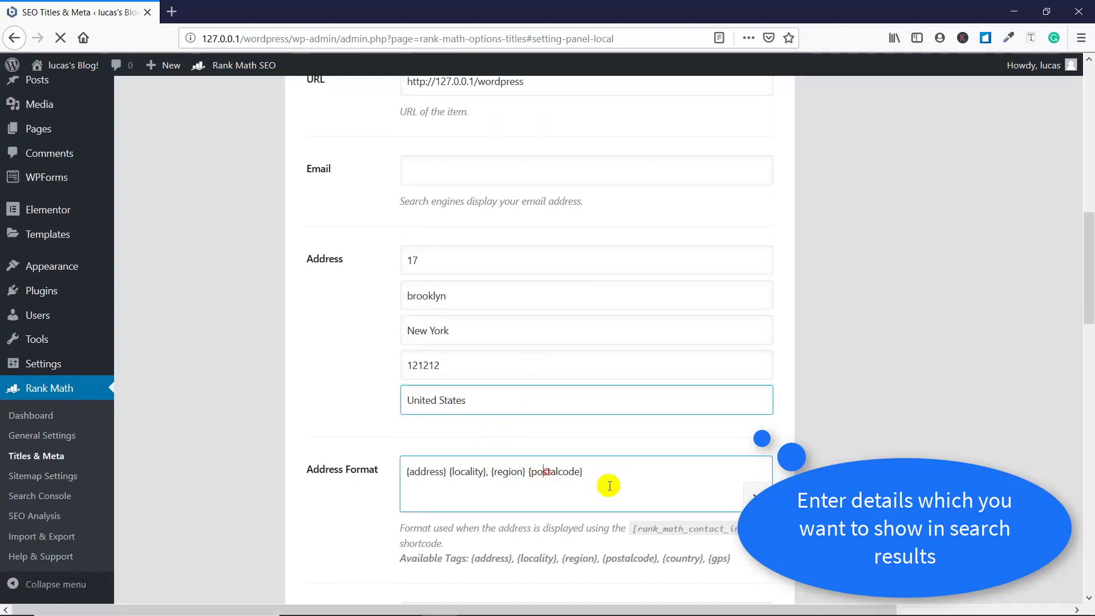
pyautogui.scroll(-6, 609, 485)
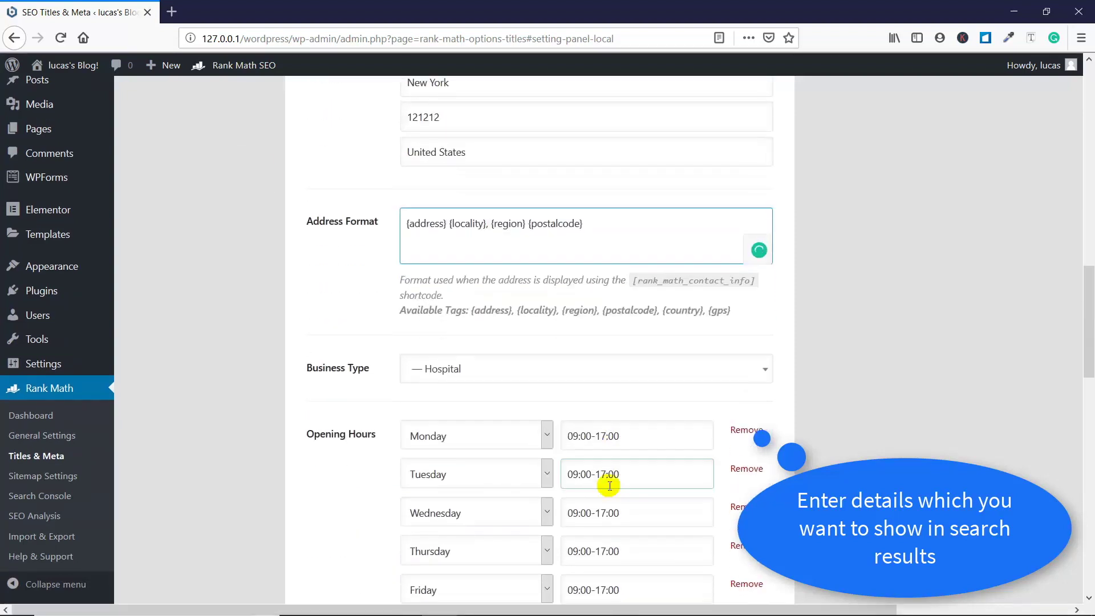
pyautogui.scroll(-1, 609, 485)
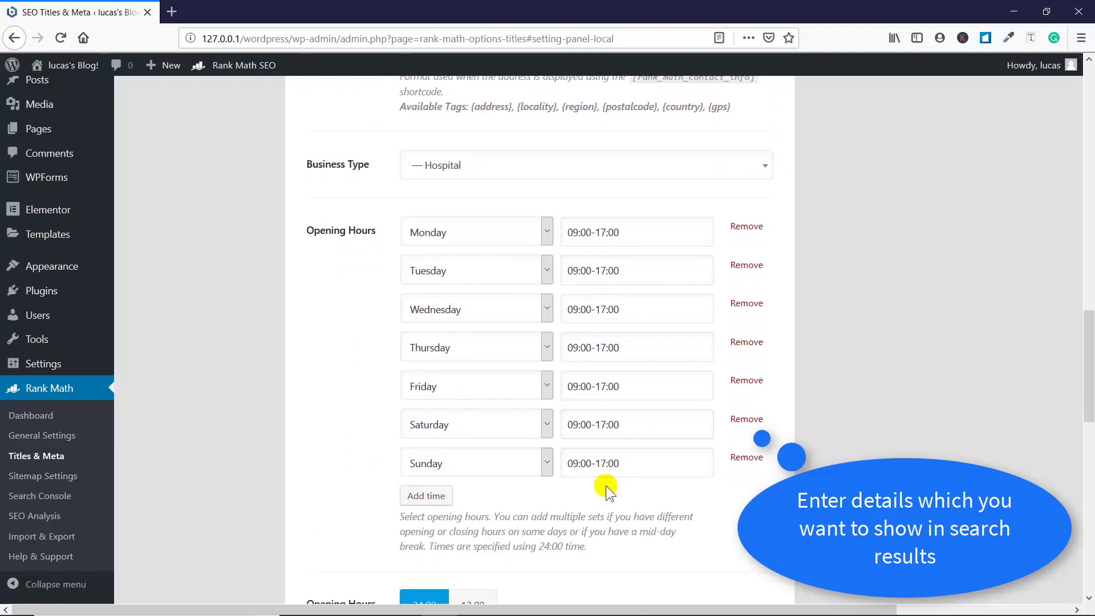
pyautogui.scroll(-3, 636, 357)
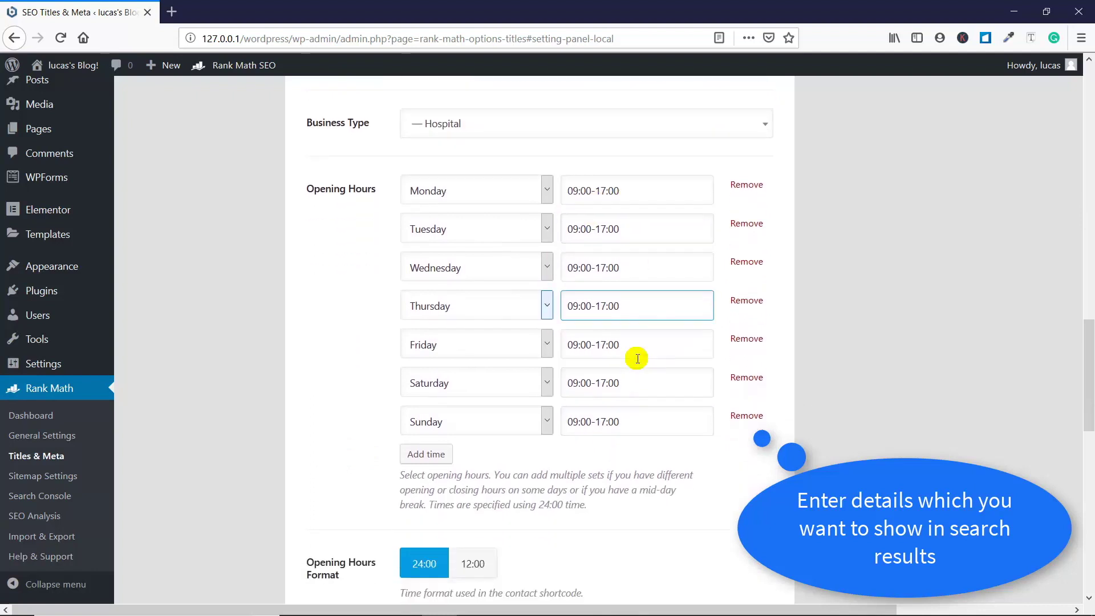
pyautogui.scroll(-5, 574, 367)
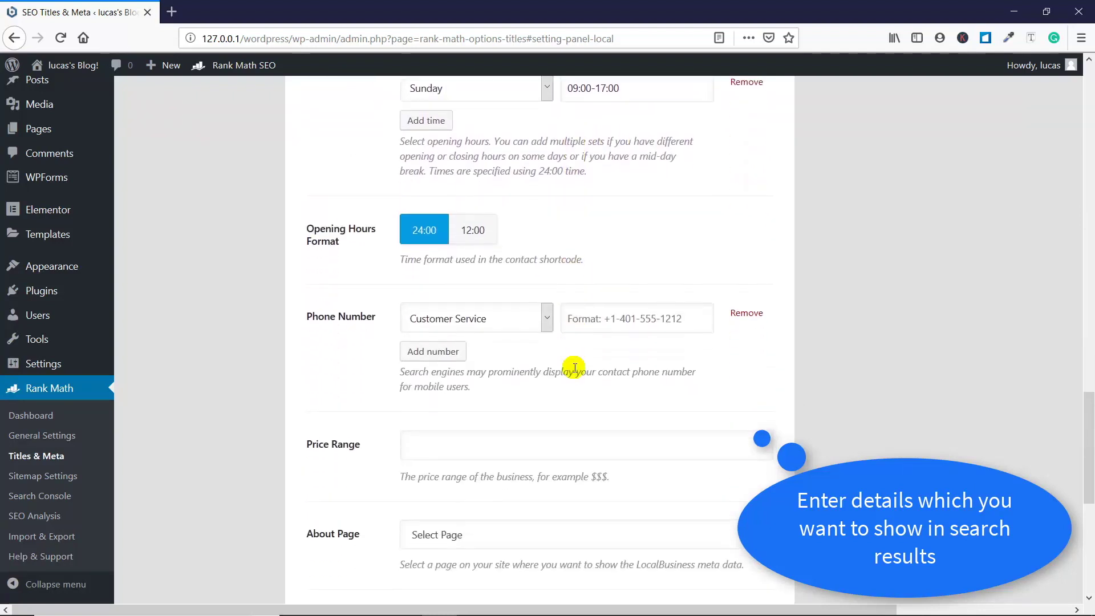
pyautogui.scroll(-4, 575, 368)
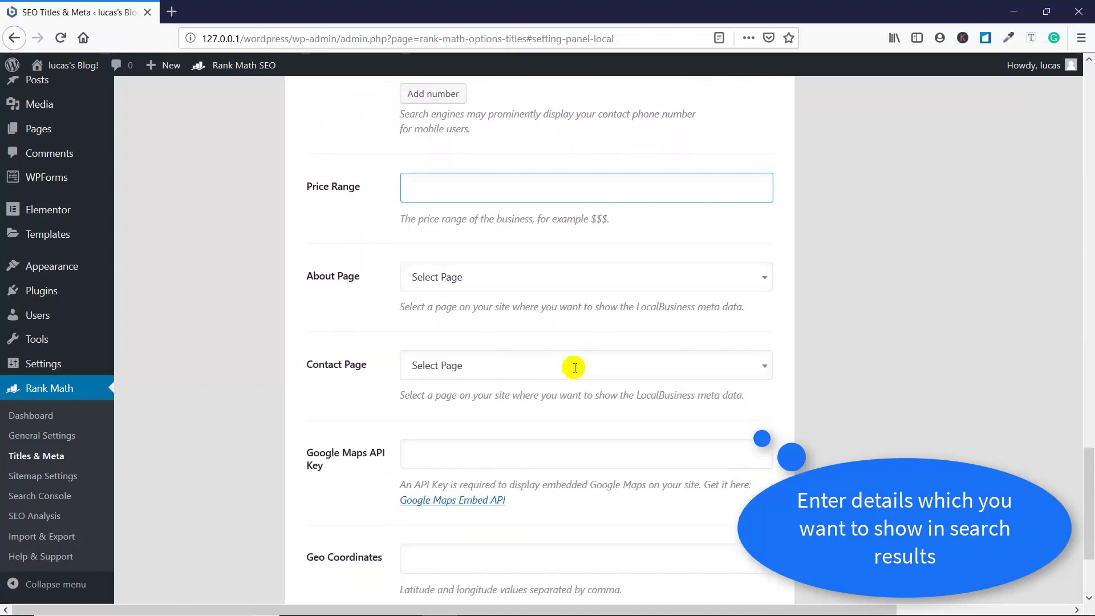
pyautogui.scroll(-1, 574, 368)
pyautogui.click(489, 160)
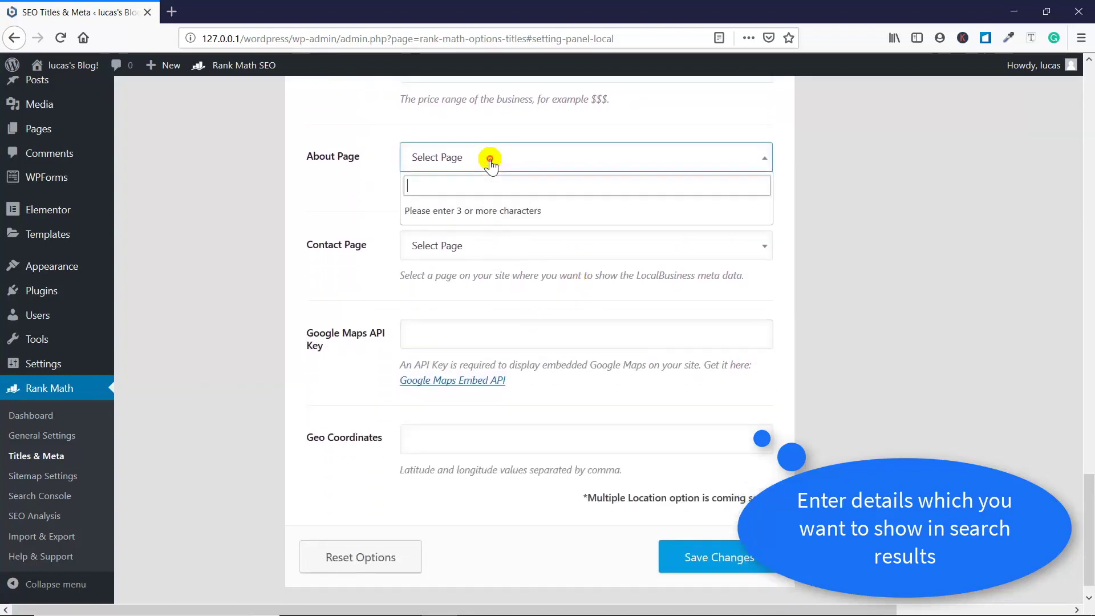
pyautogui.write('a')
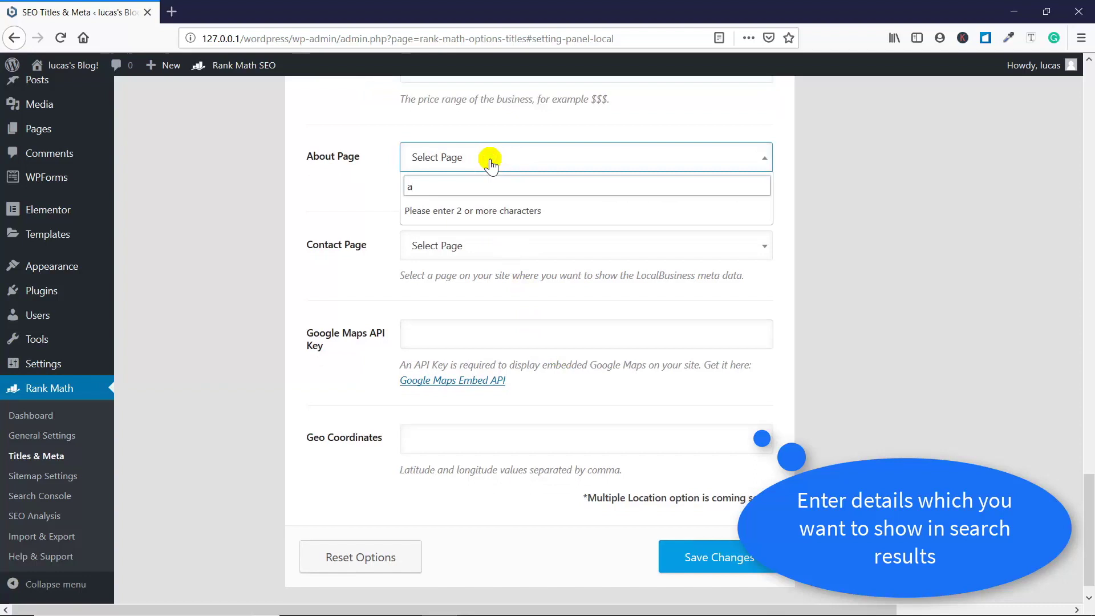
pyautogui.write('bou')
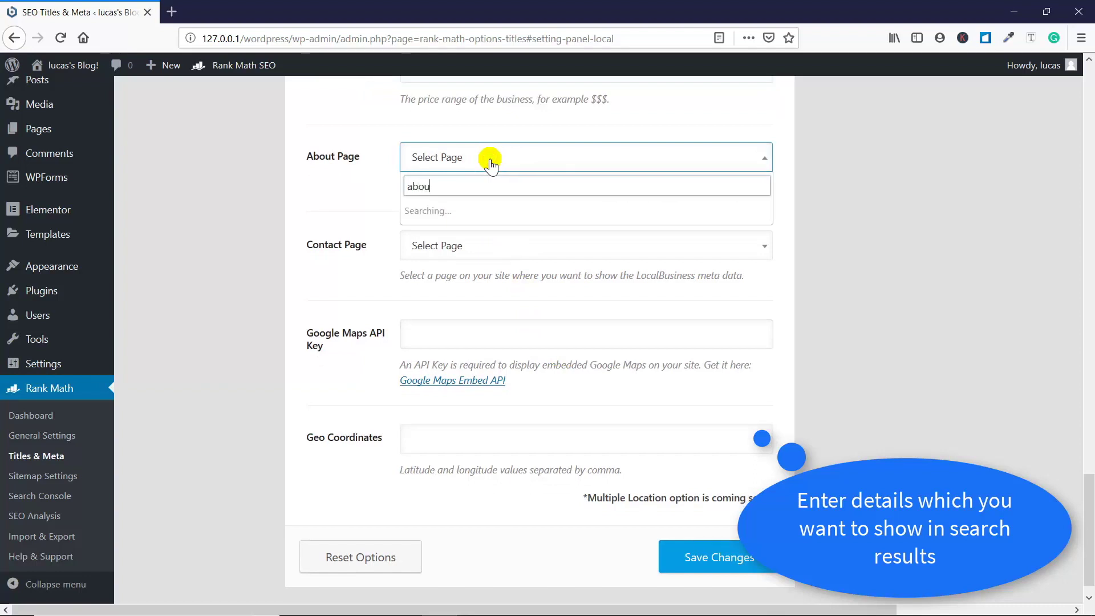
pyautogui.write('t')
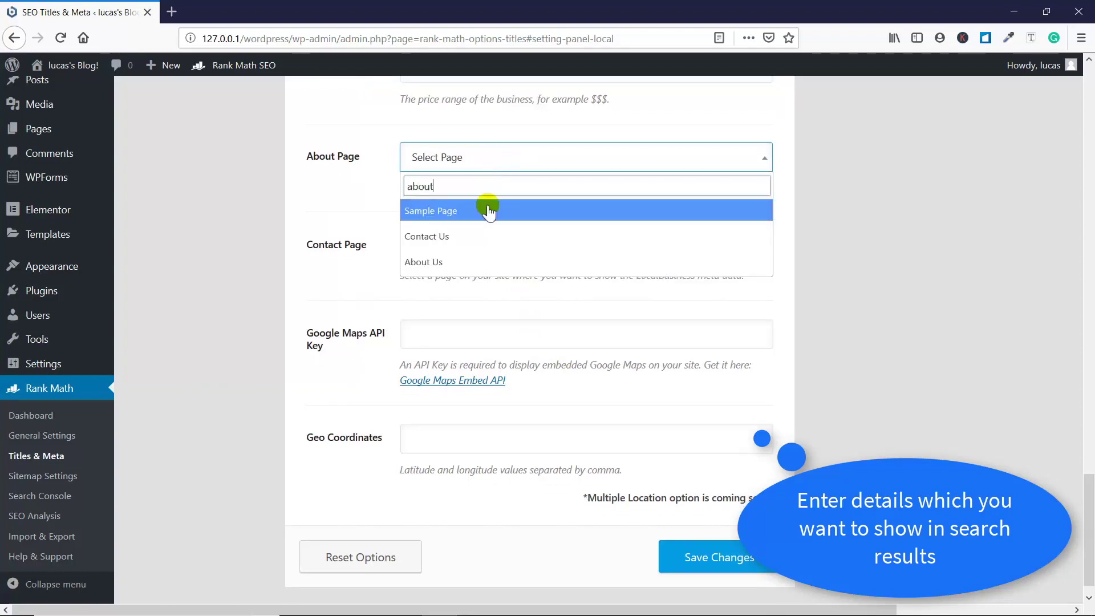
pyautogui.click(473, 261)
# - Set the Contact page to Contact Us
pyautogui.click(474, 260)
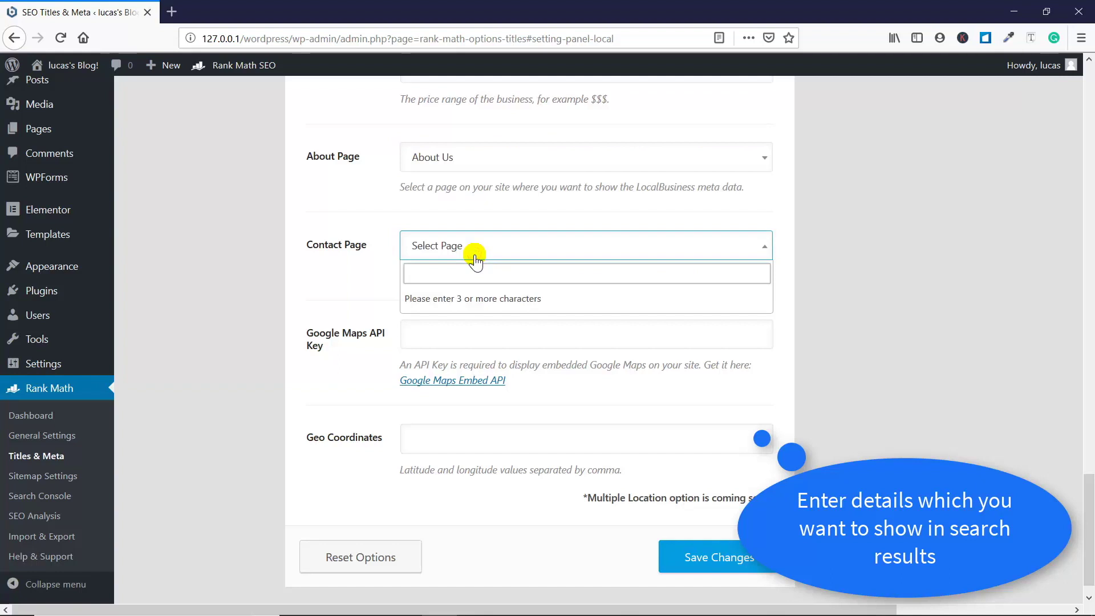
pyautogui.write('get in')
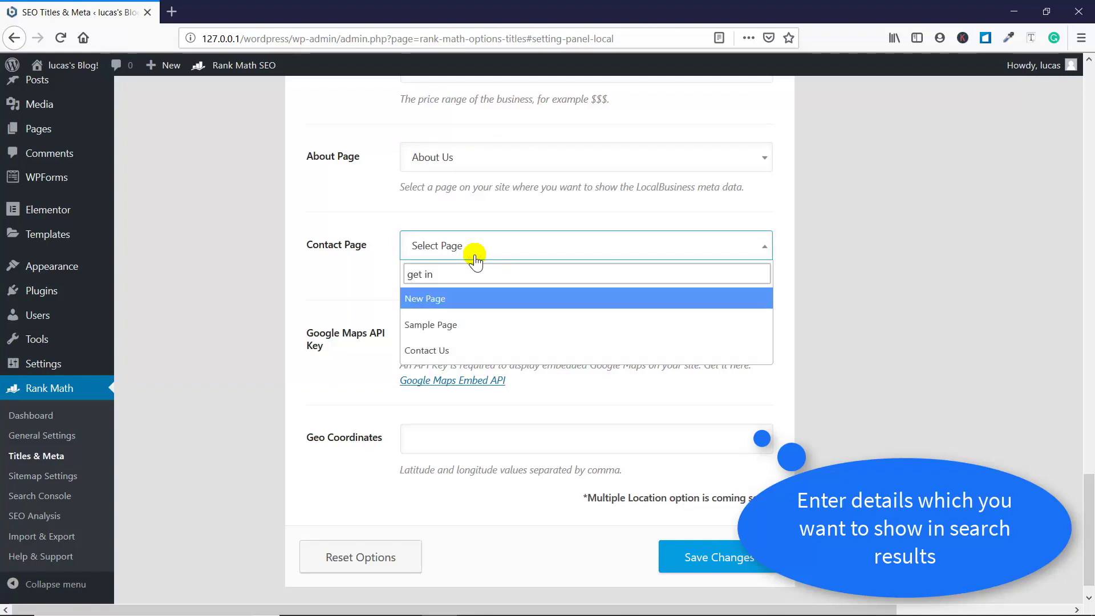
pyautogui.click(465, 351)
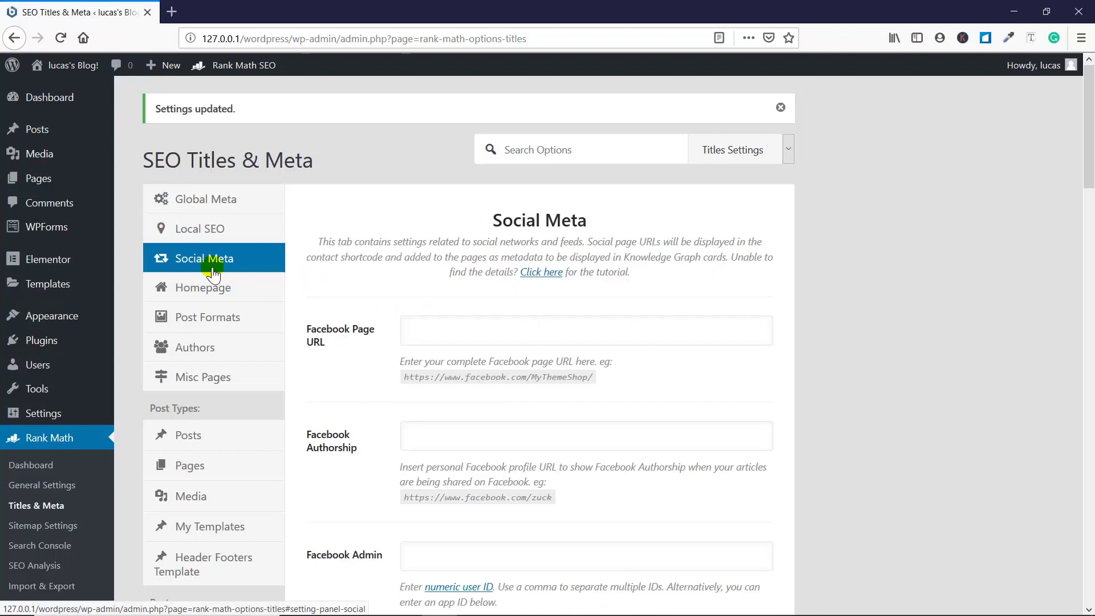
pyautogui.click(424, 323)
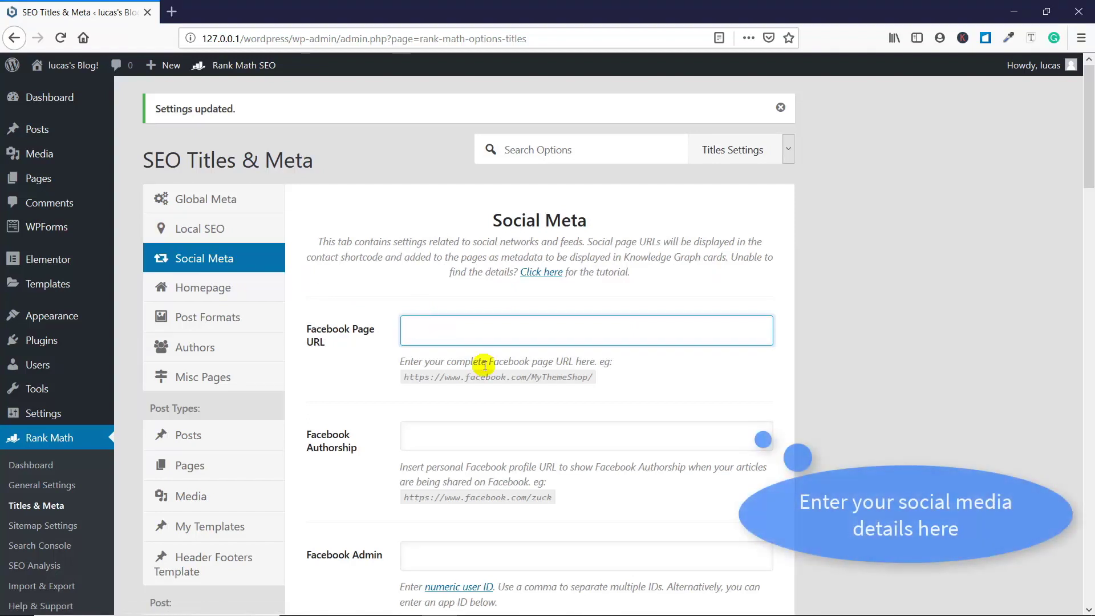
pyautogui.click(498, 433)
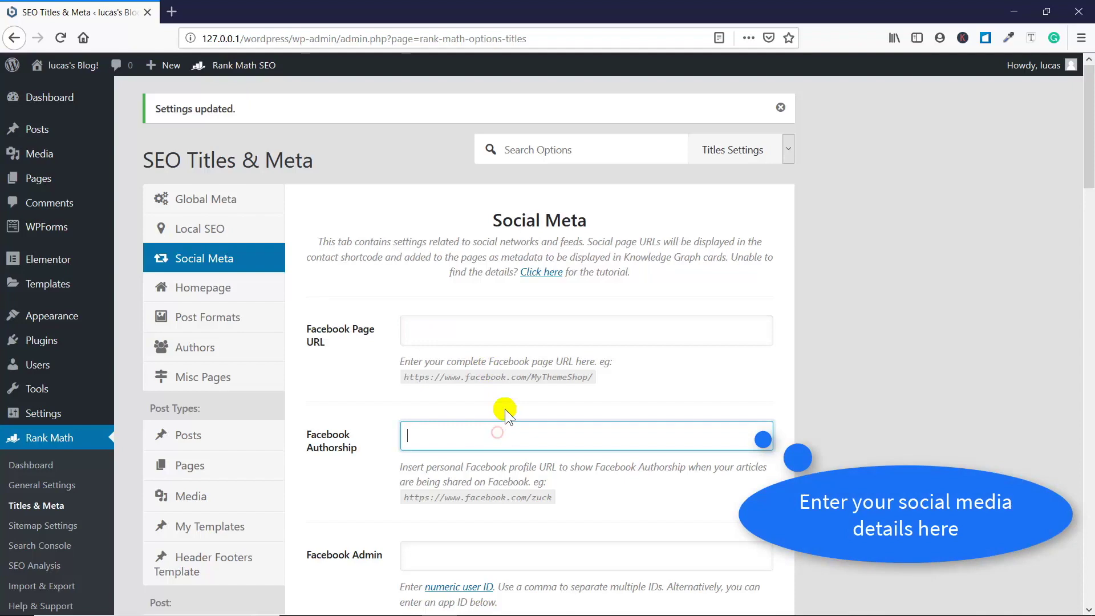
pyautogui.scroll(-2, 505, 407)
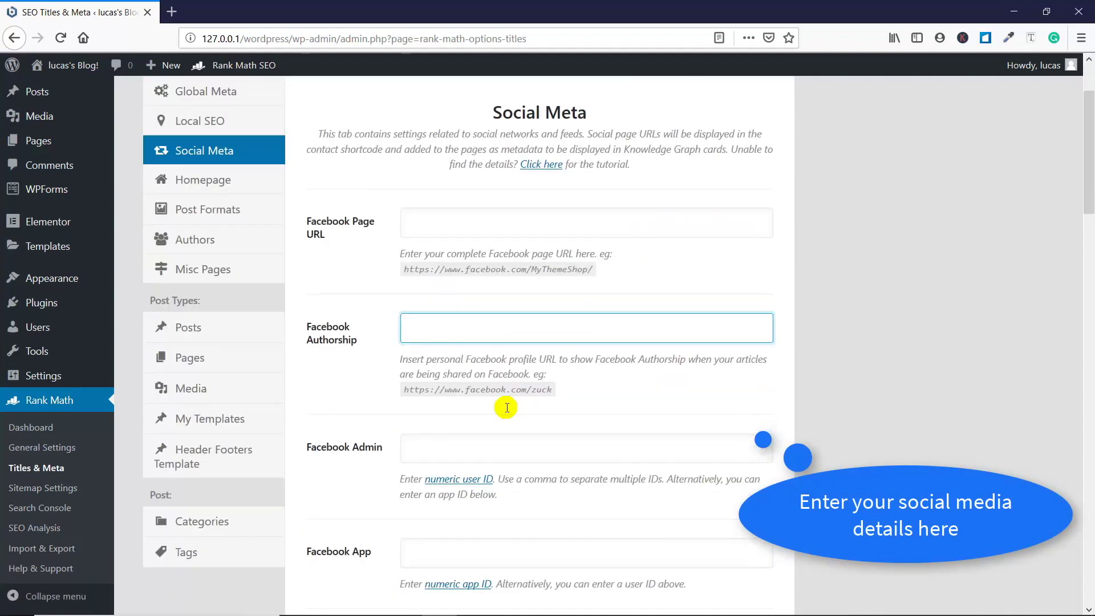
pyautogui.scroll(-3, 505, 408)
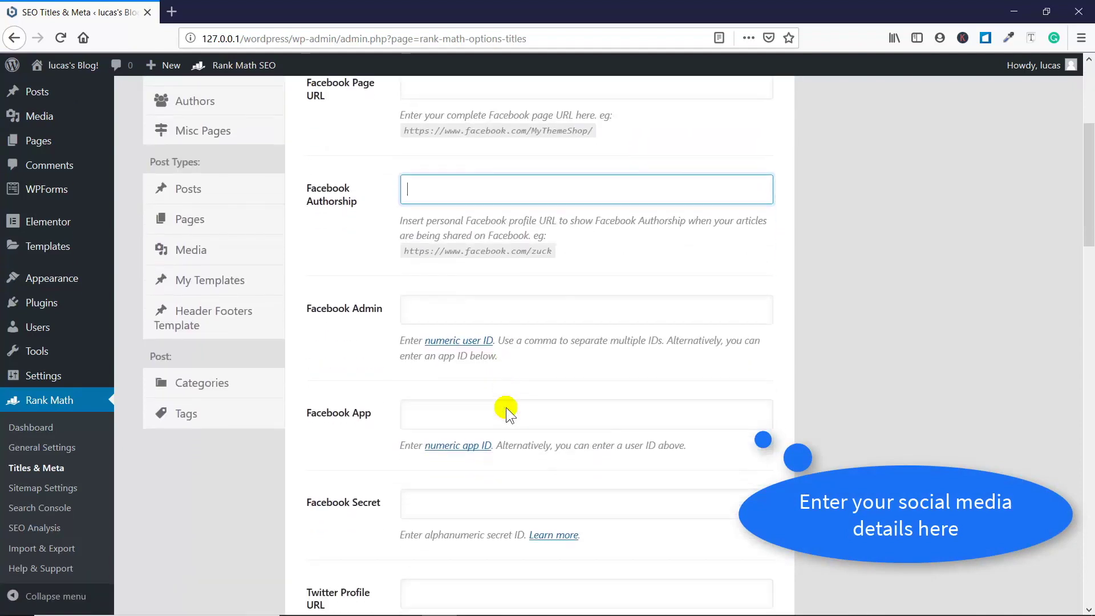
pyautogui.scroll(-3, 505, 407)
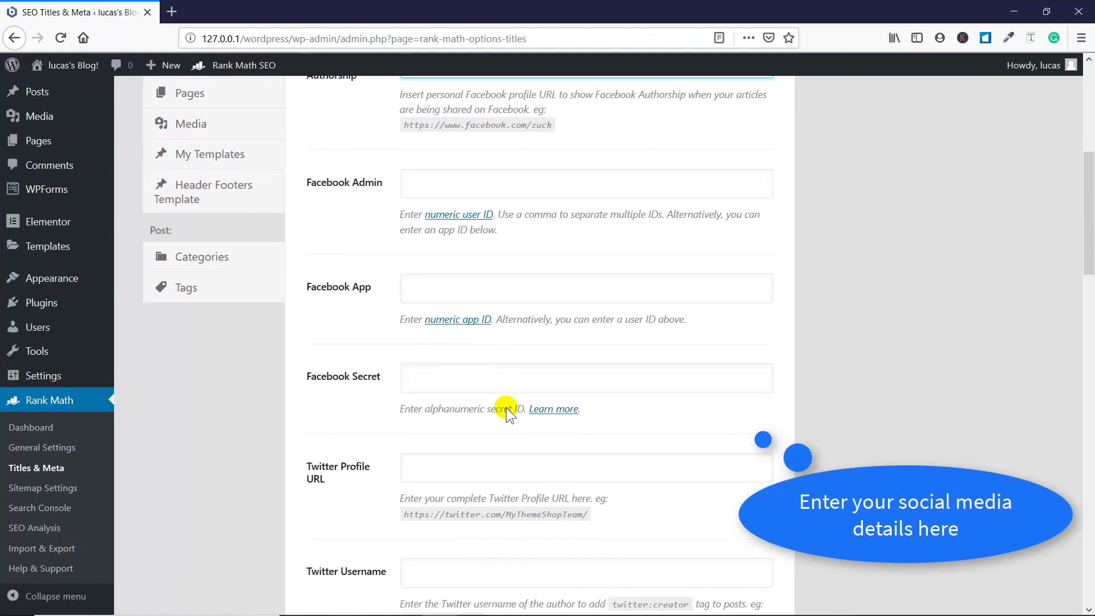
pyautogui.scroll(-1, 505, 407)
pyautogui.click(505, 407)
pyautogui.scroll(-2, 506, 407)
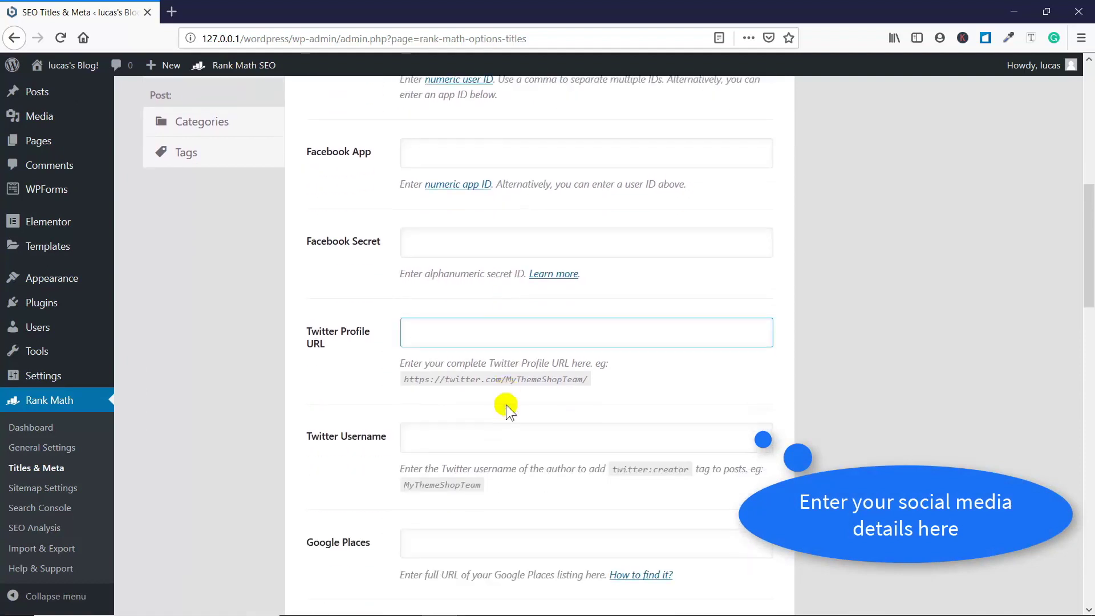
pyautogui.scroll(-1, 505, 405)
pyautogui.scroll(-1, 505, 403)
pyautogui.click(505, 403)
pyautogui.scroll(-1, 506, 403)
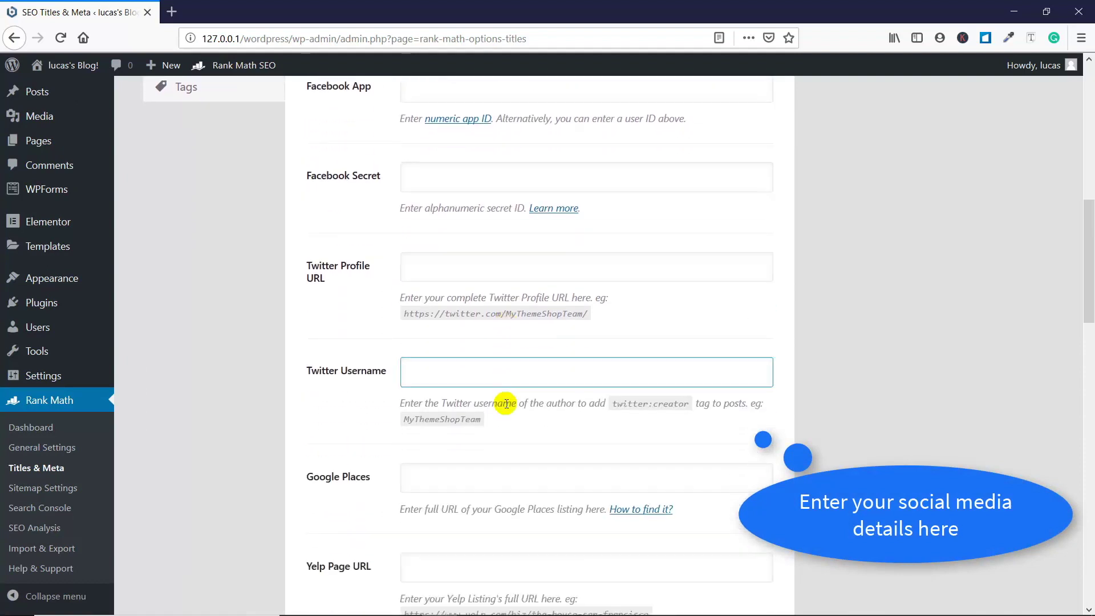
pyautogui.scroll(-3, 506, 403)
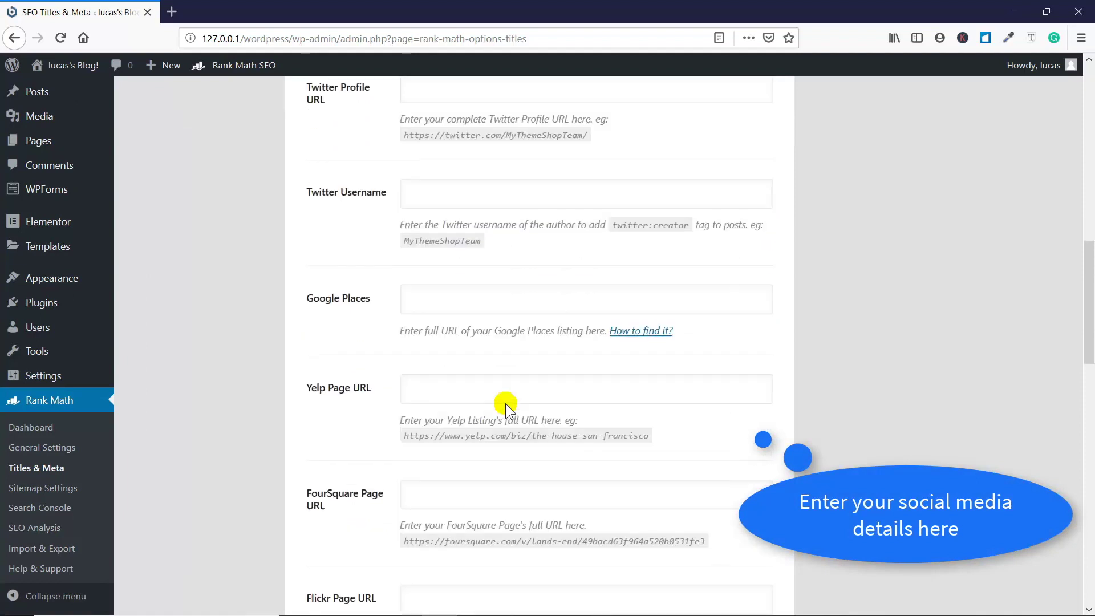
pyautogui.scroll(-1, 505, 403)
pyautogui.click(505, 403)
pyautogui.scroll(-2, 505, 403)
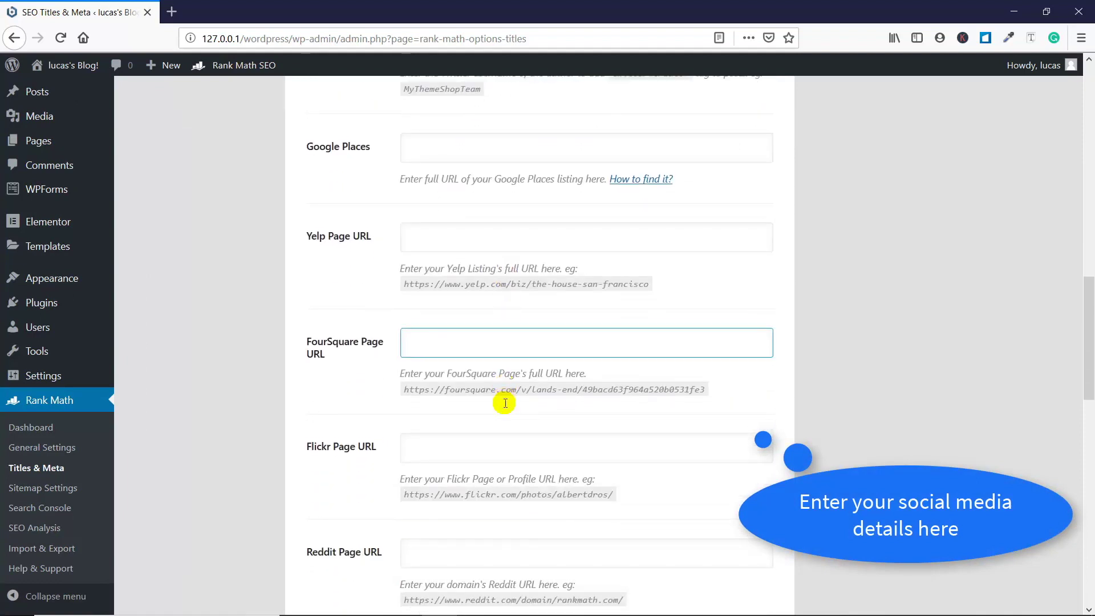
pyautogui.scroll(-4, 505, 403)
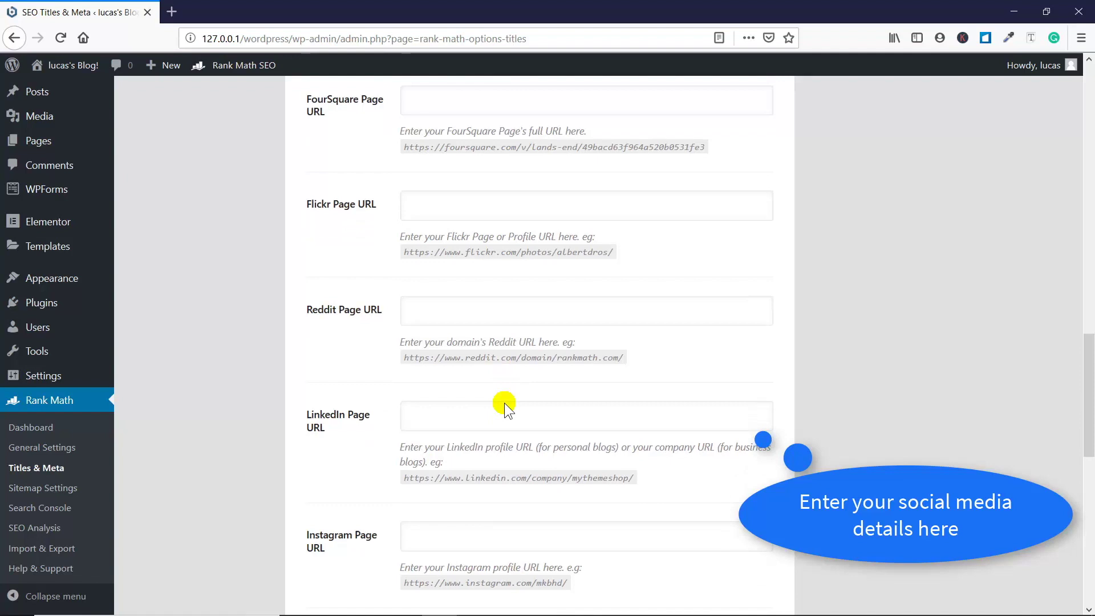
pyautogui.scroll(-2, 505, 403)
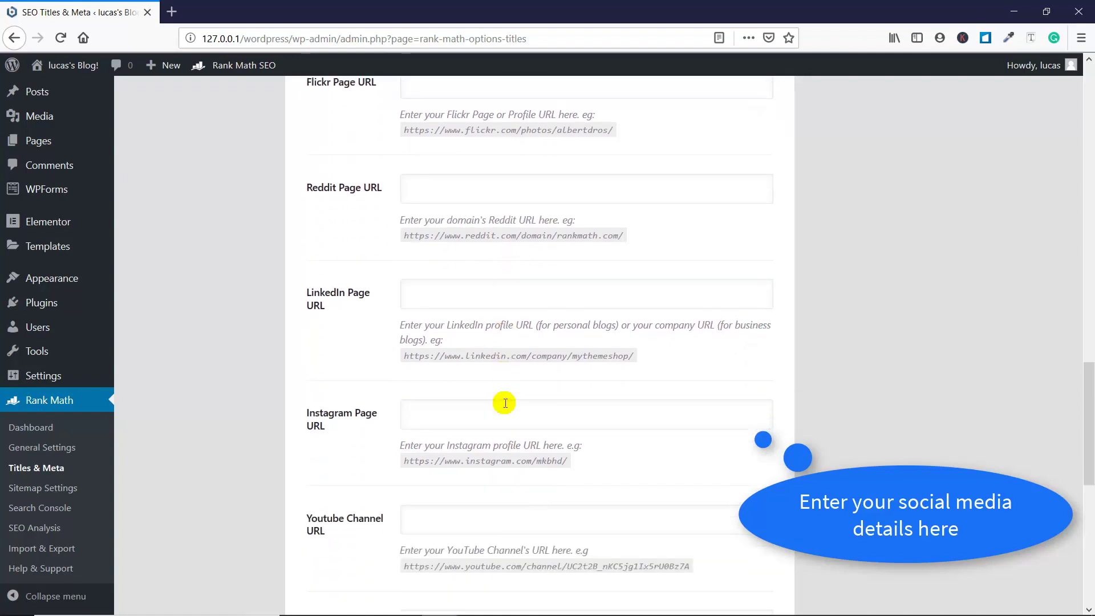
pyautogui.click(504, 403)
pyautogui.scroll(-2, 504, 403)
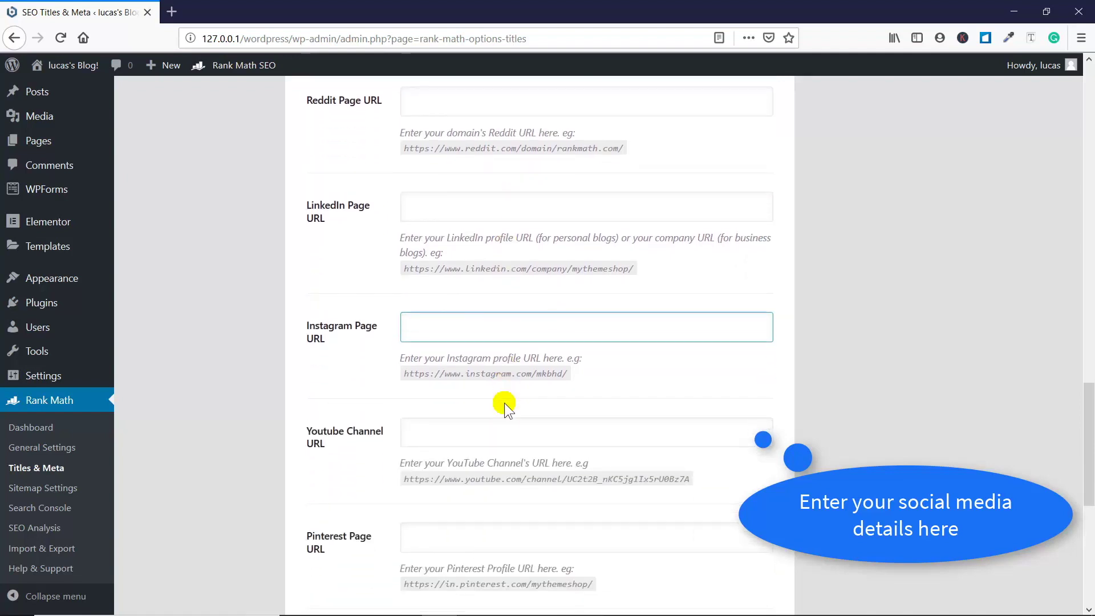
pyautogui.scroll(-1, 506, 402)
pyautogui.click(506, 402)
pyautogui.scroll(-2, 505, 402)
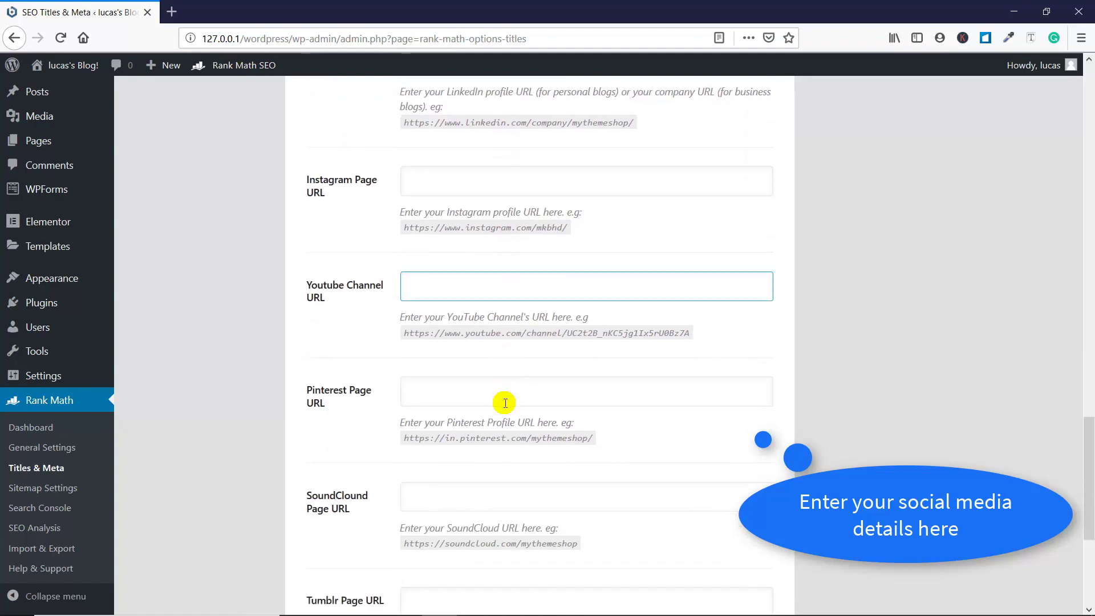
pyautogui.click(505, 403)
pyautogui.scroll(-3, 504, 404)
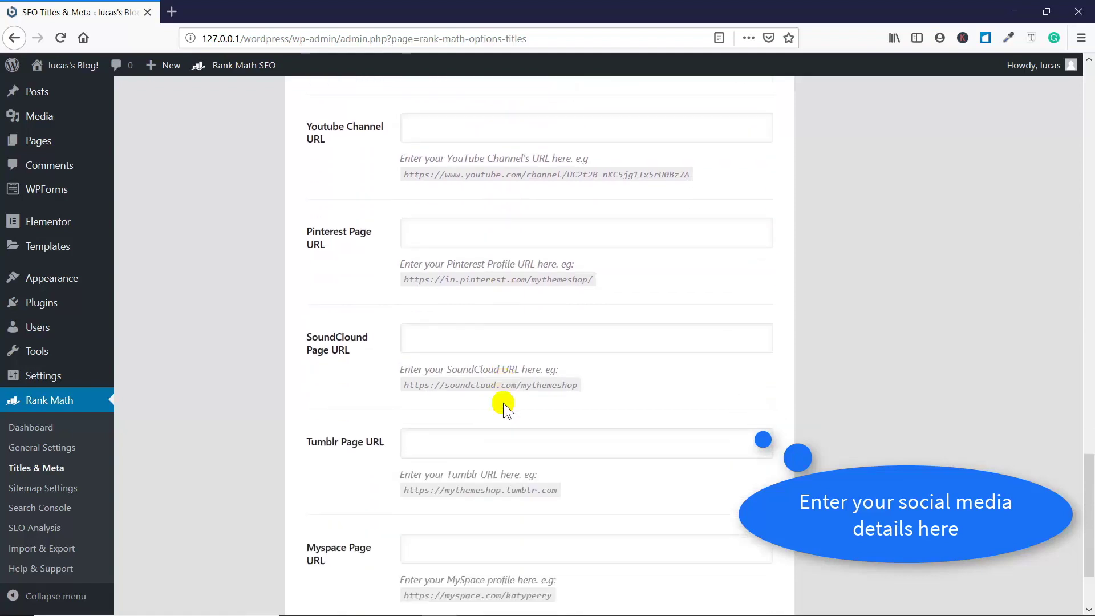
pyautogui.scroll(-1, 503, 403)
pyautogui.click(503, 402)
pyautogui.scroll(-1, 503, 403)
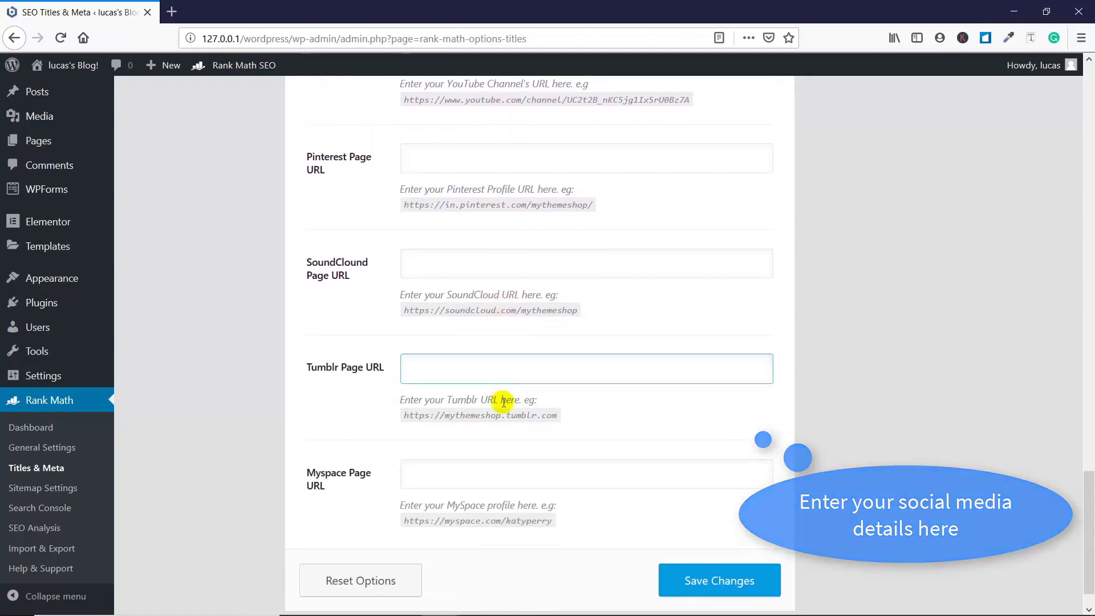
pyautogui.scroll(-1, 504, 403)
pyautogui.click(502, 403)
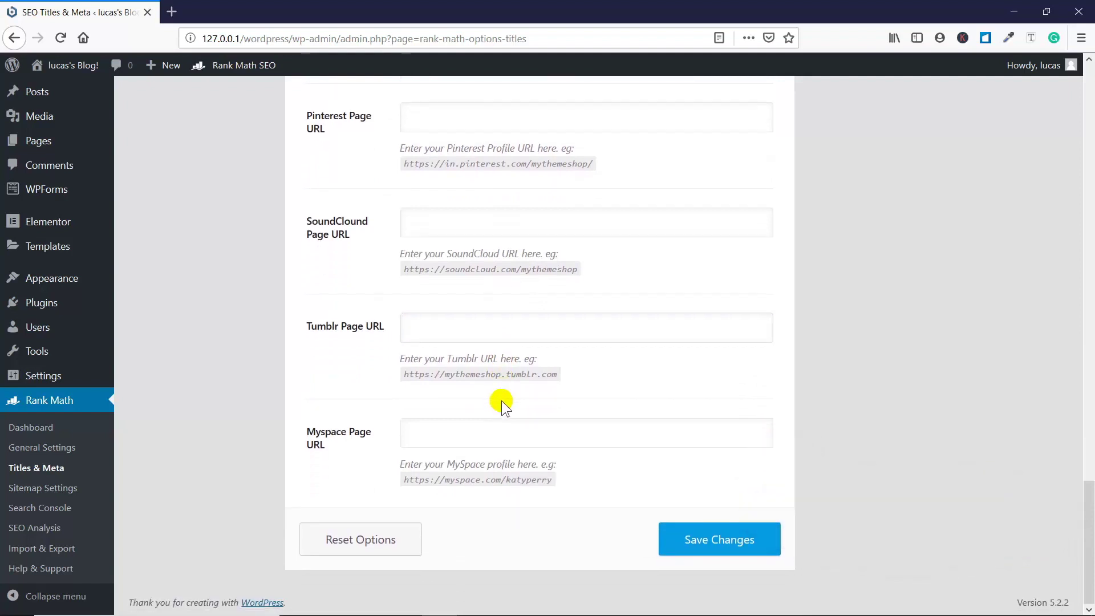
pyautogui.scroll(8, 502, 401)
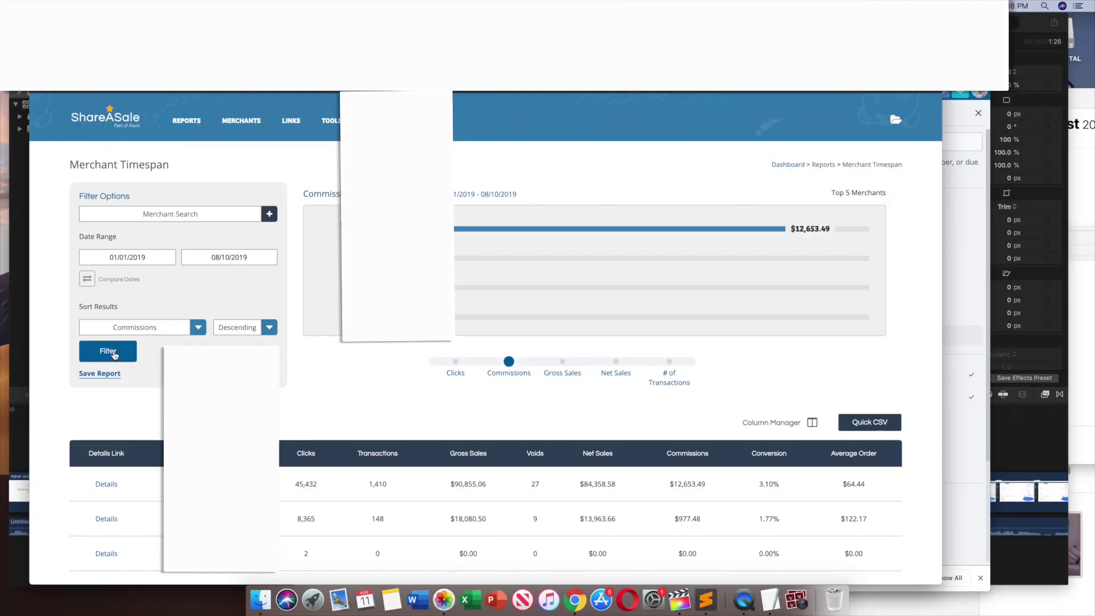
# - Filter the Merchant Timespan report and select its $108,935.56 gross sales and $13,630.97 commissions totals
pyautogui.click(114, 354)
pyautogui.scroll(-3, 520, 363)
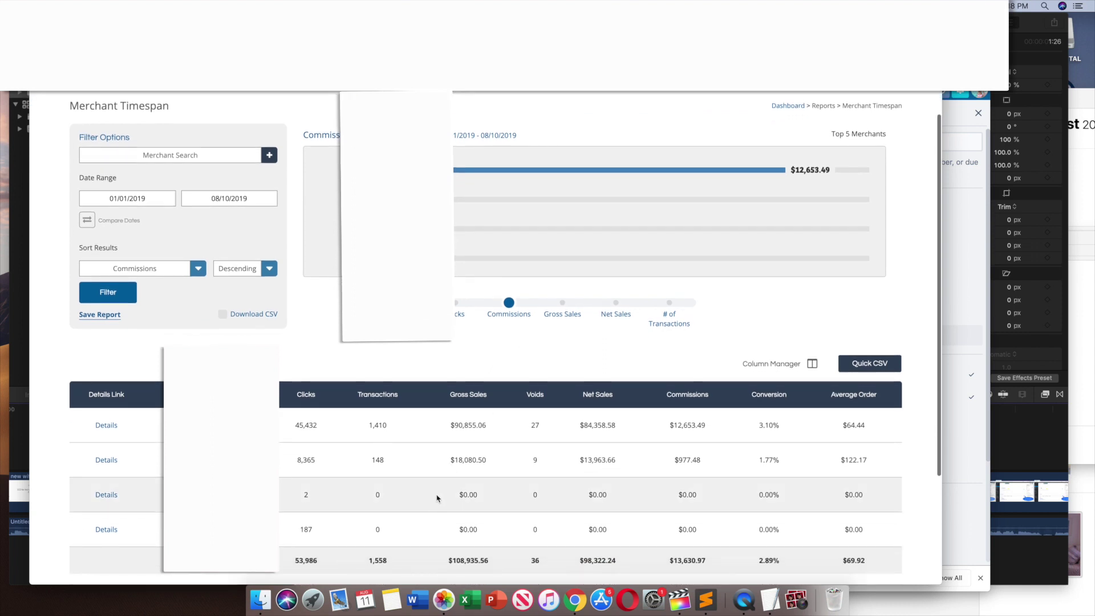
pyautogui.scroll(-2, 453, 449)
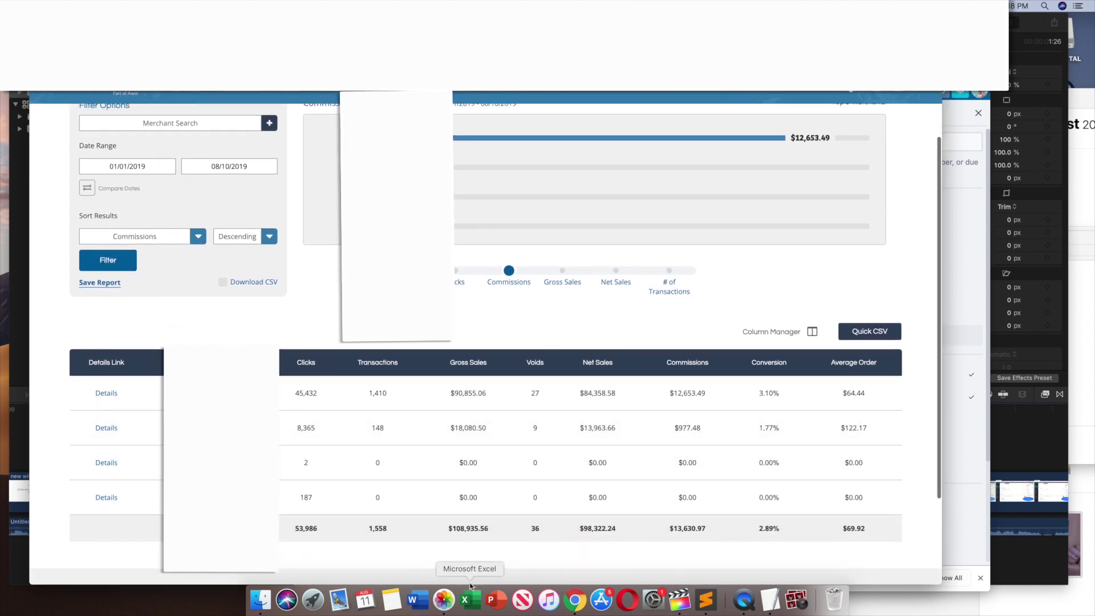
pyautogui.moveTo(448, 528); pyautogui.dragTo(503, 534)
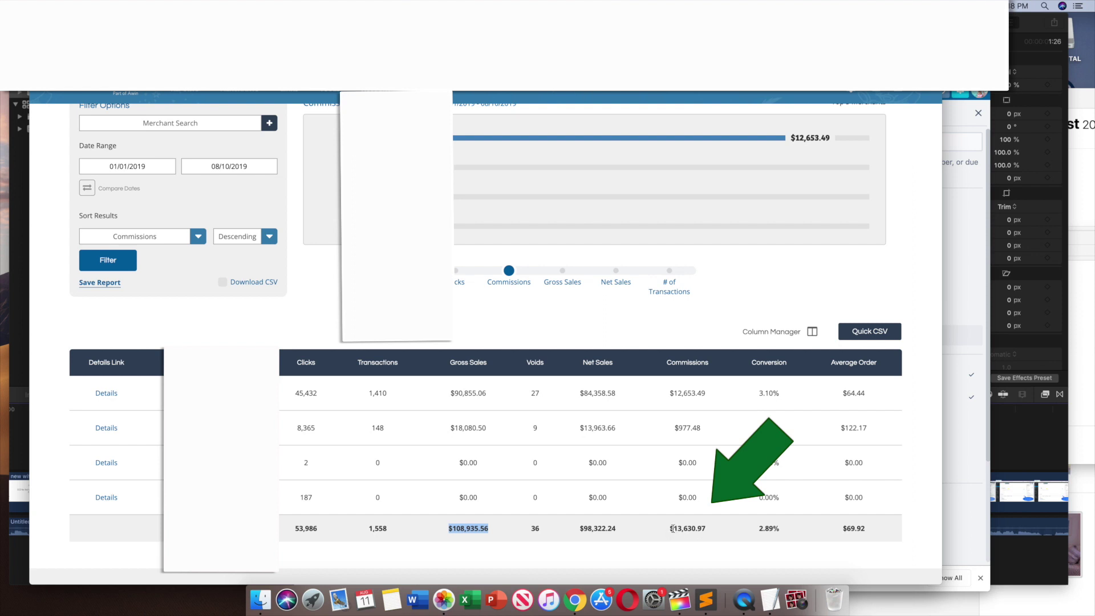
pyautogui.moveTo(673, 529); pyautogui.dragTo(719, 533)
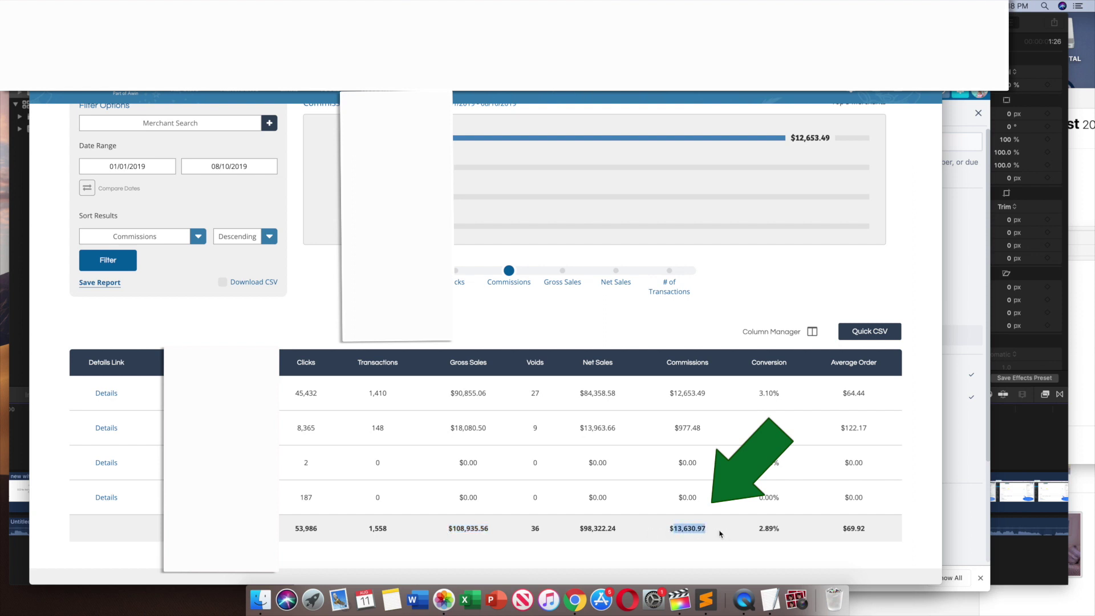
pyautogui.scroll(3, 738, 532)
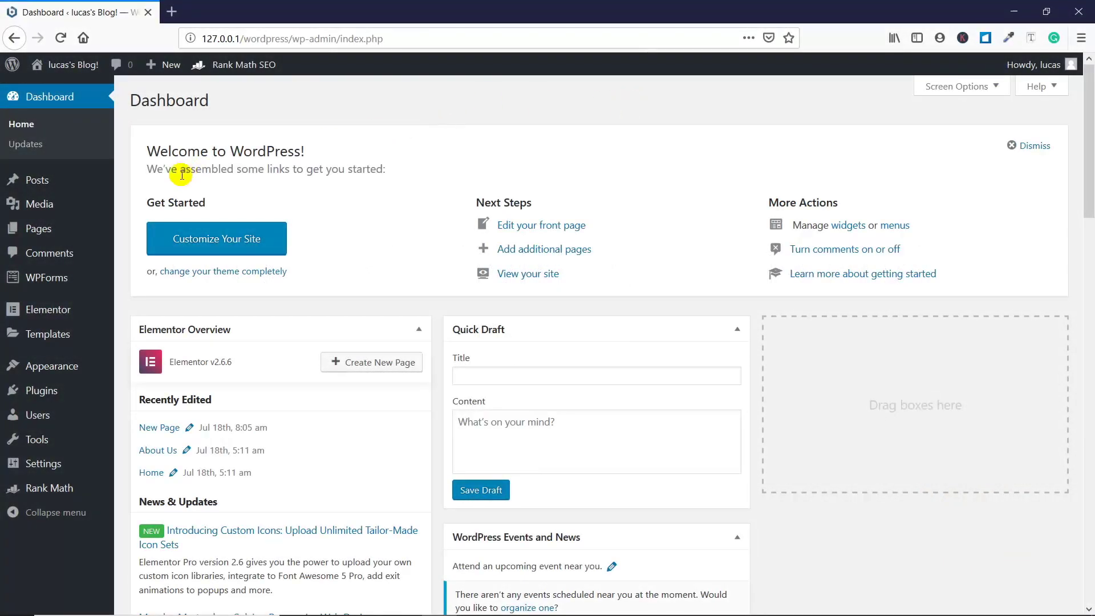
# - Add a new page titled 'Lucas Hospital Home Page' and start its first paragraph
pyautogui.moveTo(80, 229)
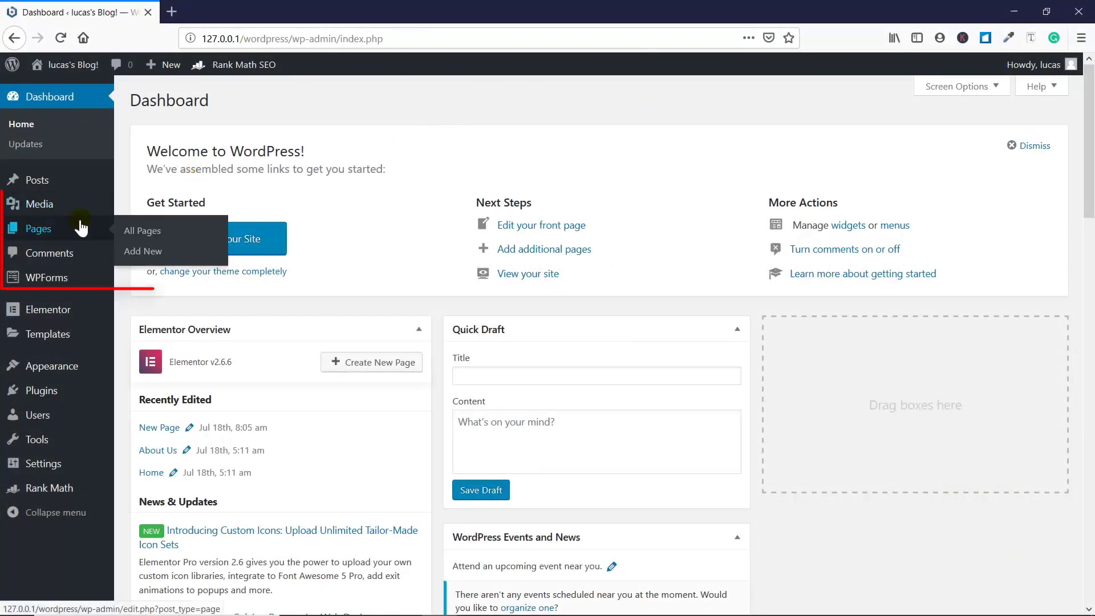
pyautogui.click(166, 253)
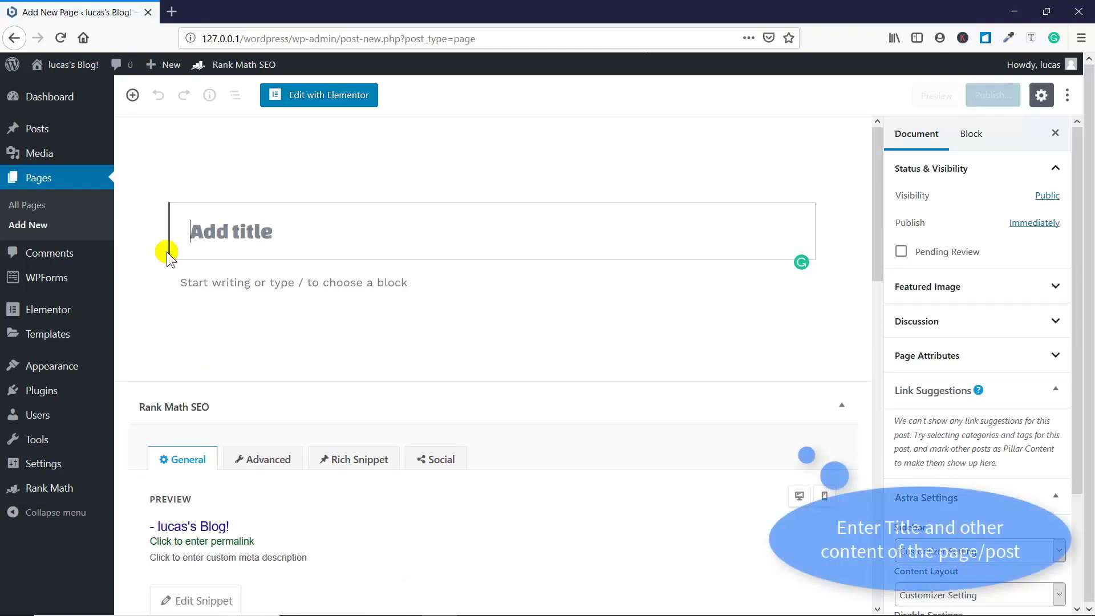
pyautogui.write('Lo')
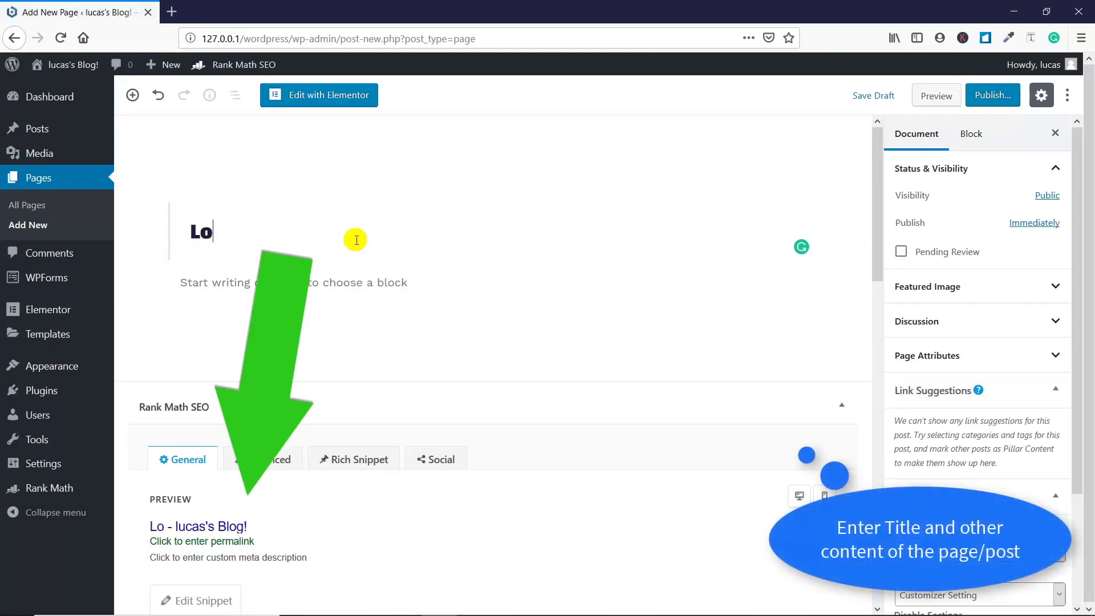
pyautogui.press('BackSpace')
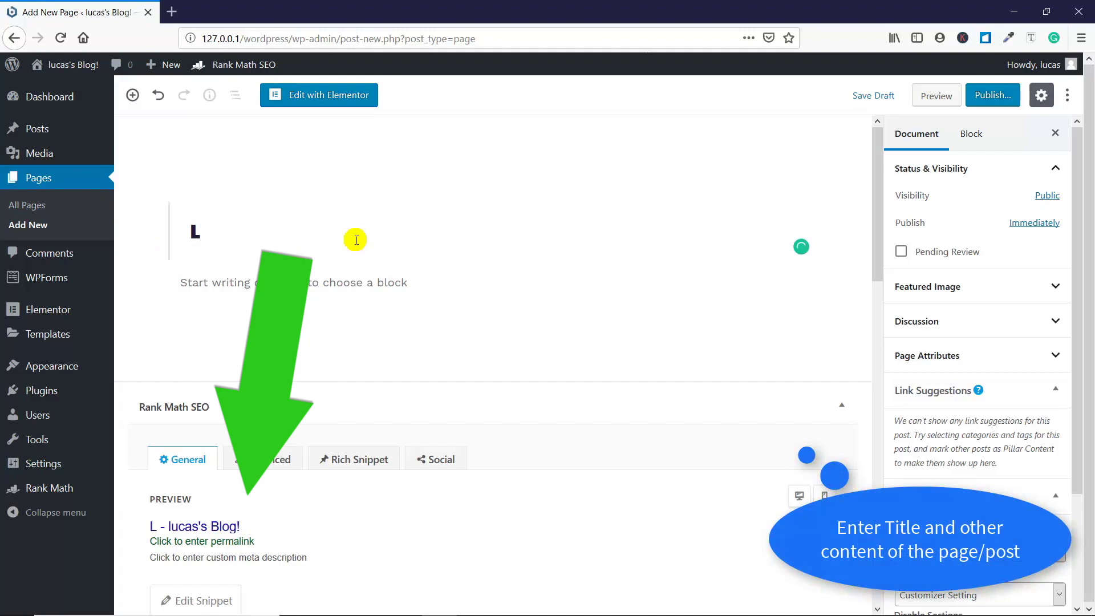
pyautogui.write('ucas Hospi')
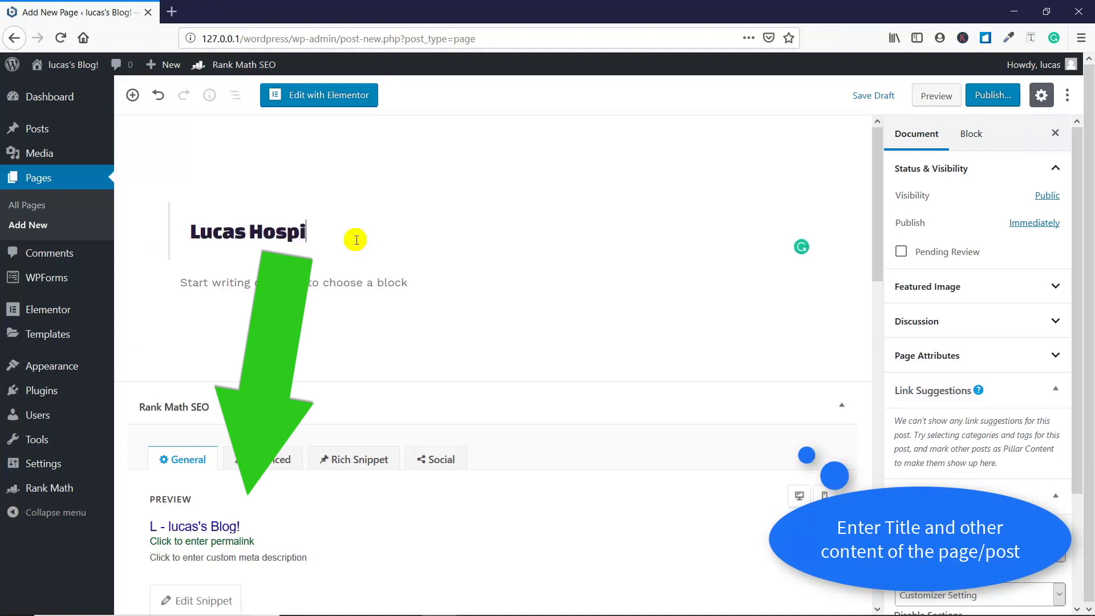
pyautogui.write('tal Main Page')
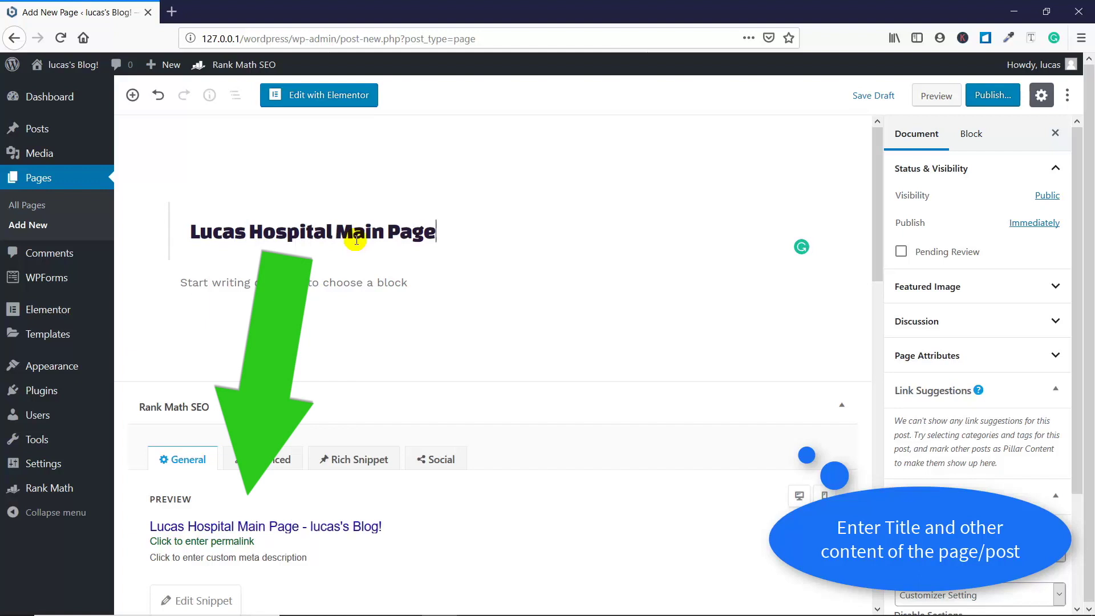
pyautogui.hotkey('ctrl', 'Left')
pyautogui.hotkey('ctrl', 'Left')
pyautogui.hotkey('shift', 'Right')
pyautogui.hotkey('shift', 'Right')
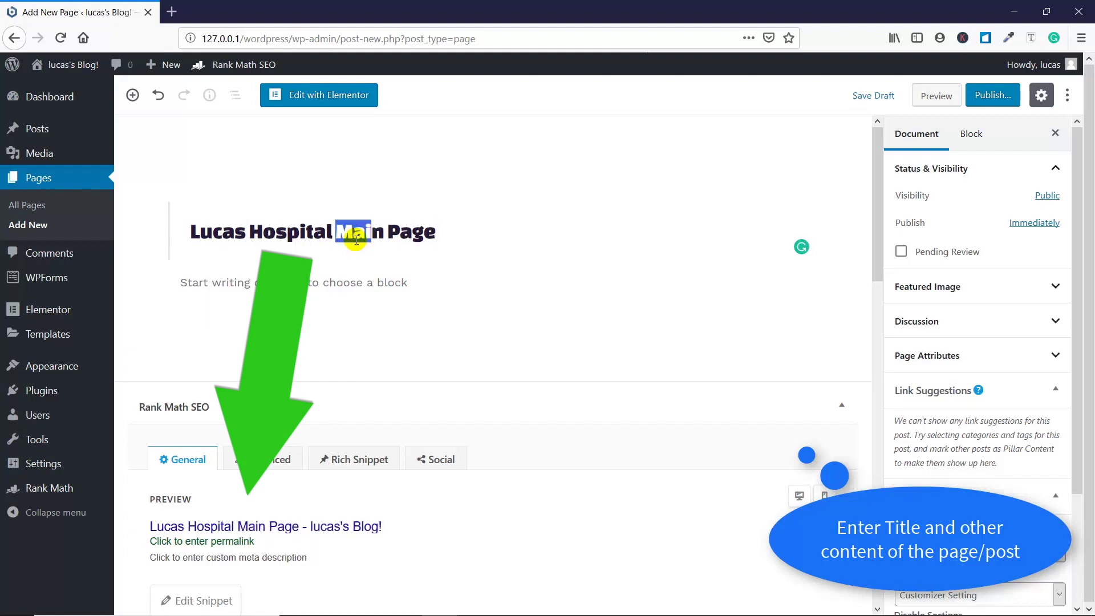
pyautogui.hotkey('shift', 'End')
pyautogui.write('Home Page')
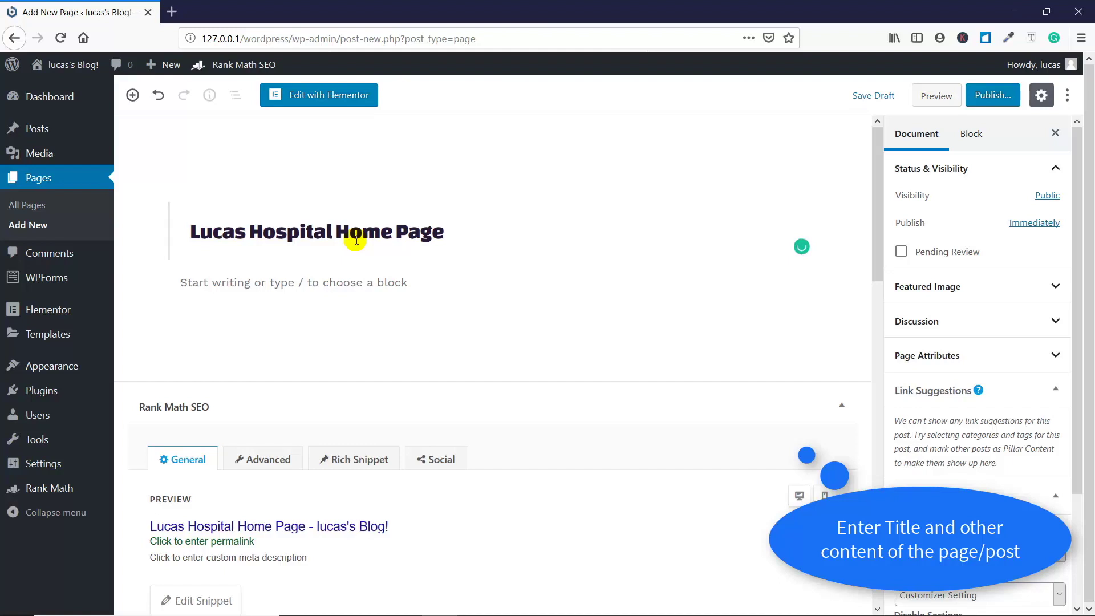
pyautogui.press('Return')
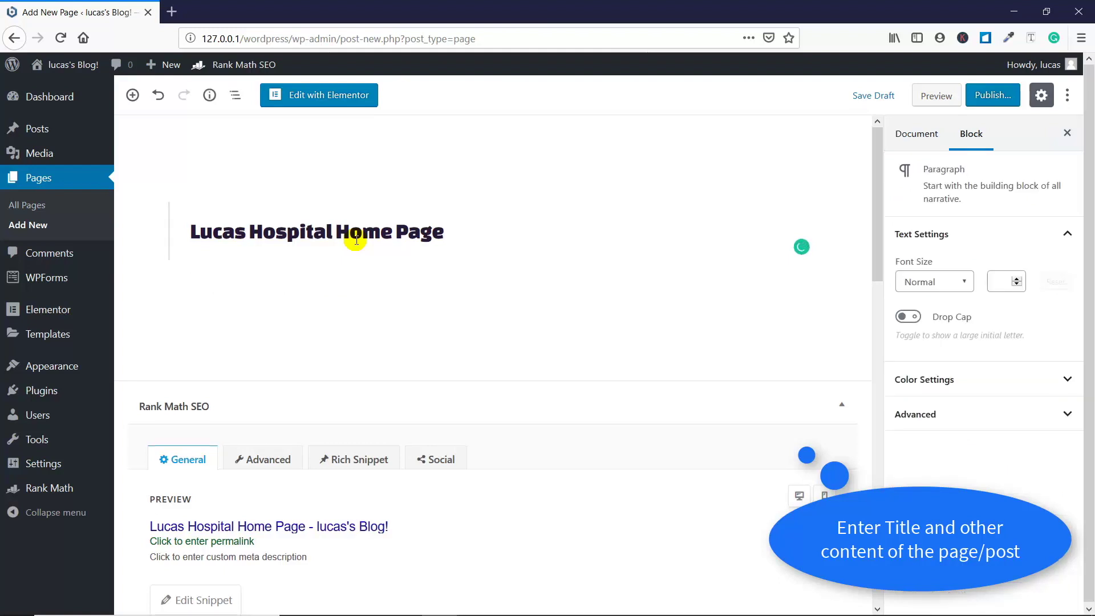
# - Write a contact intro with the phone number, a 1996 founding paragraph, and paste the product paragraphs
pyautogui.write('Hello. This ')
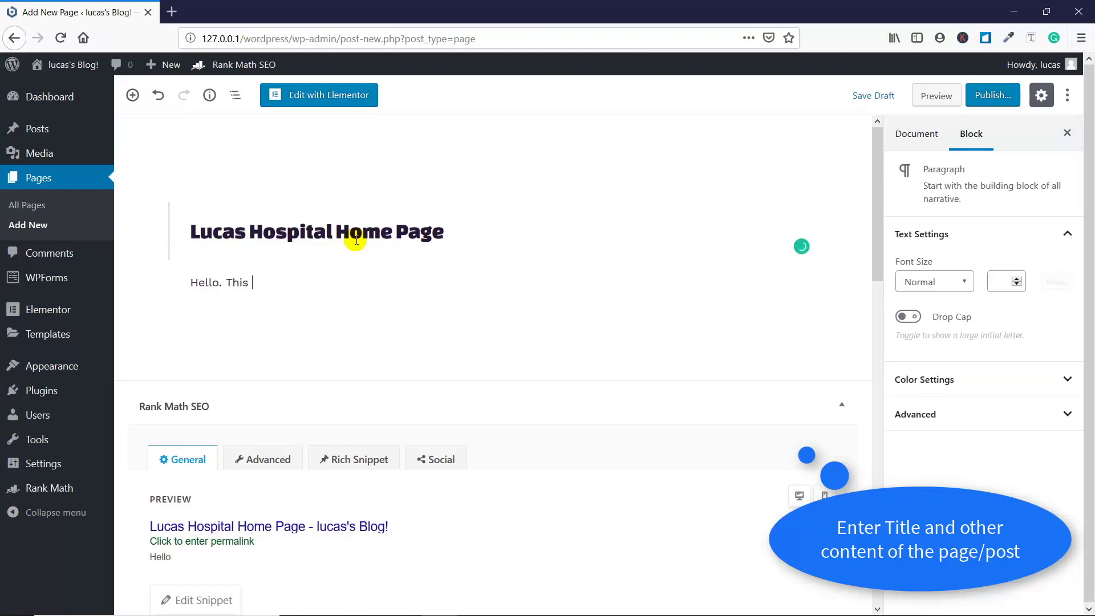
pyautogui.write('is a Lucas hospital home')
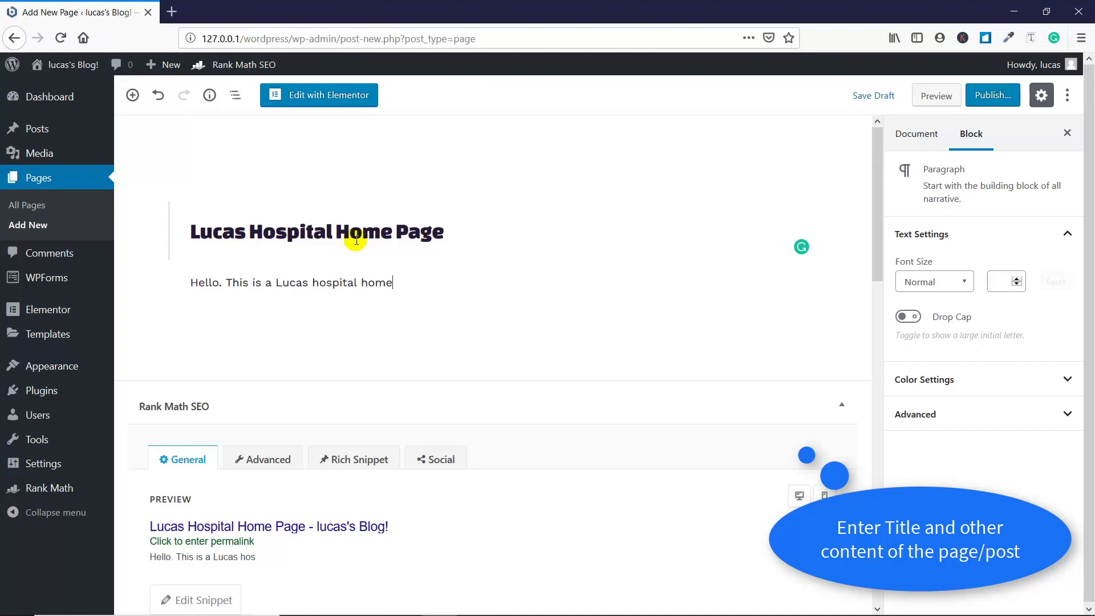
pyautogui.write(' page. You can contact us at +')
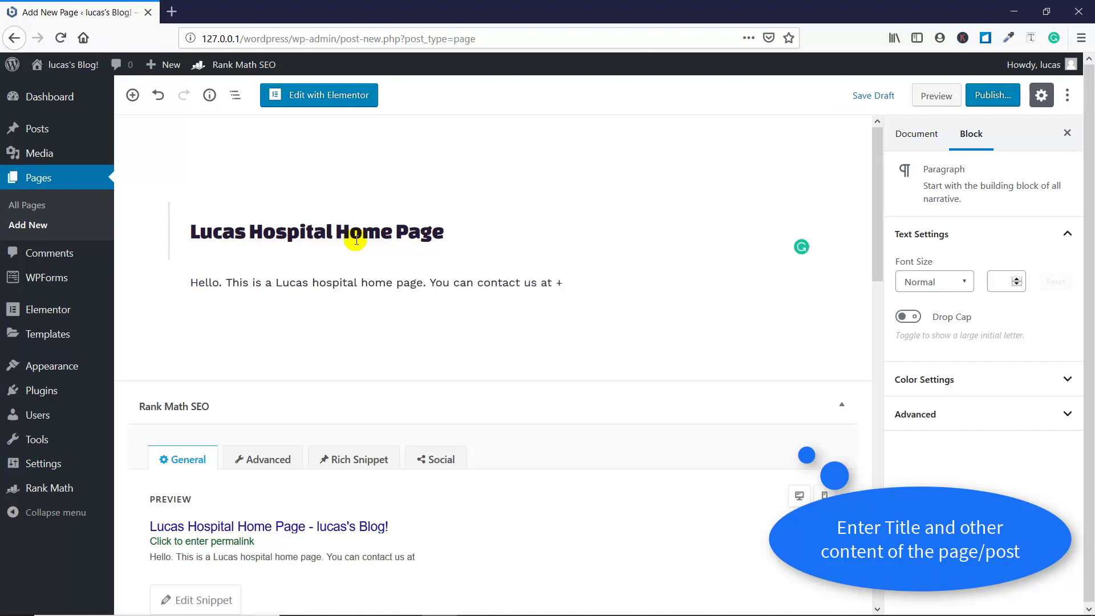
pyautogui.write('1-999-999-9999')
pyautogui.press('Return')
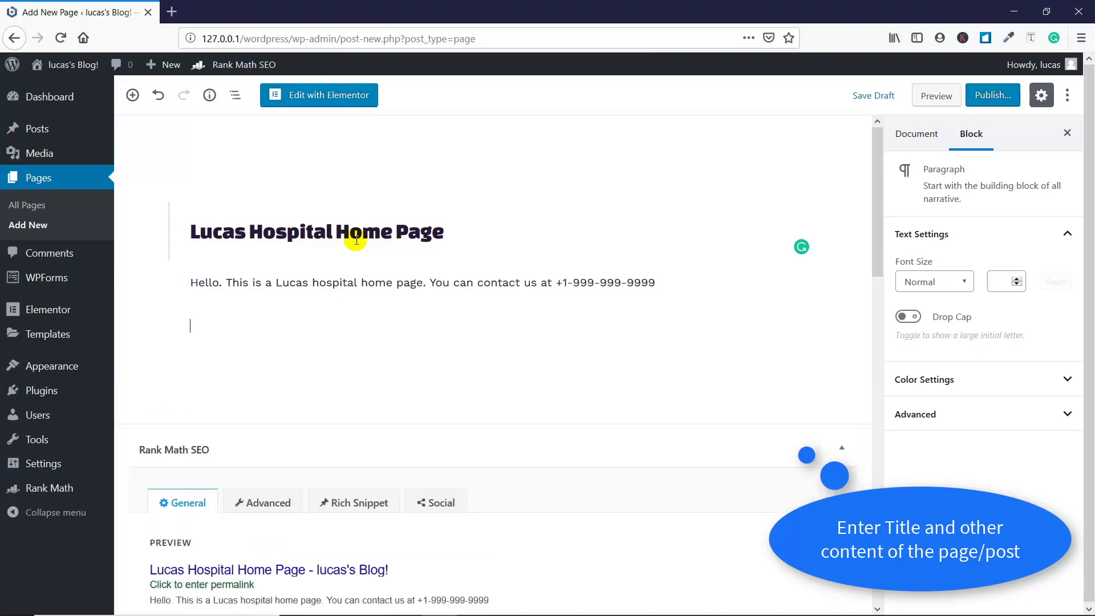
pyautogui.write('Lucas hospital was established in year 1996')
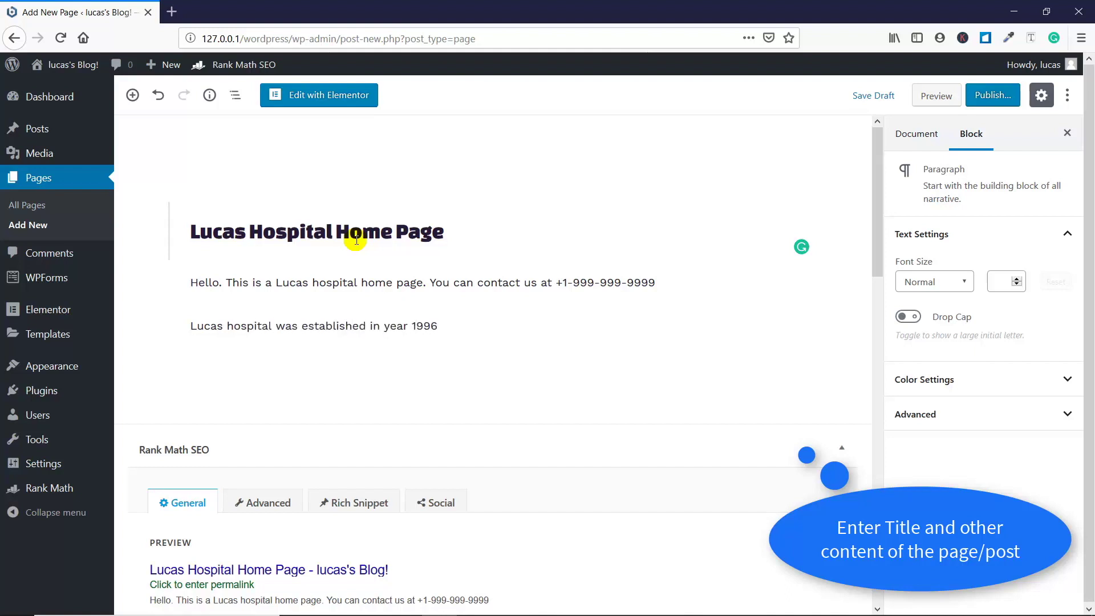
pyautogui.write('. It is a special hospital for dogs.')
pyautogui.hotkey('ctrl', 'v')
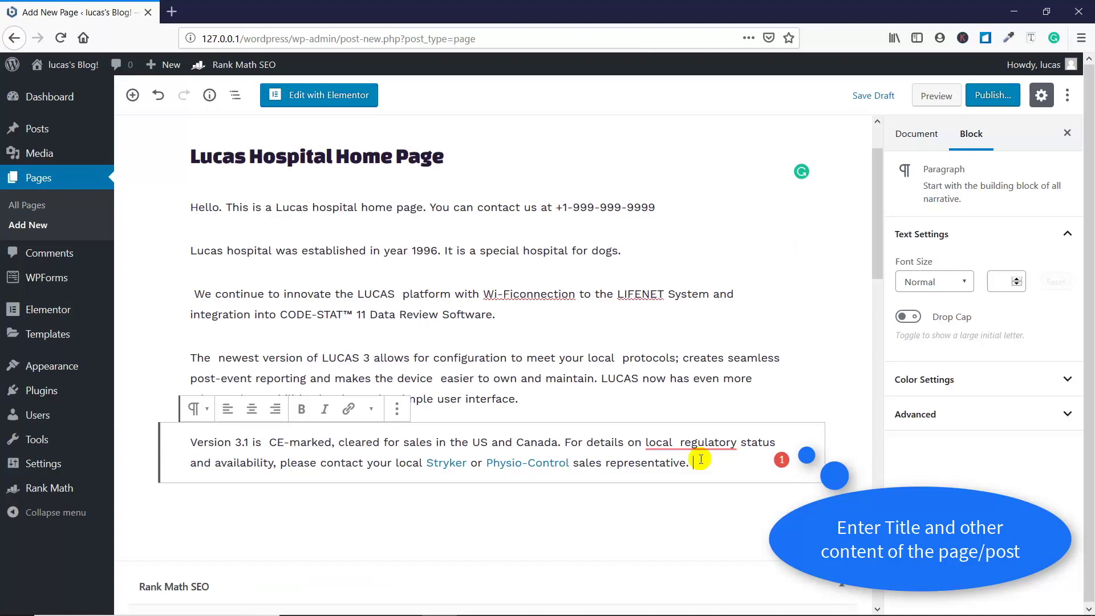
pyautogui.scroll(-6, 701, 459)
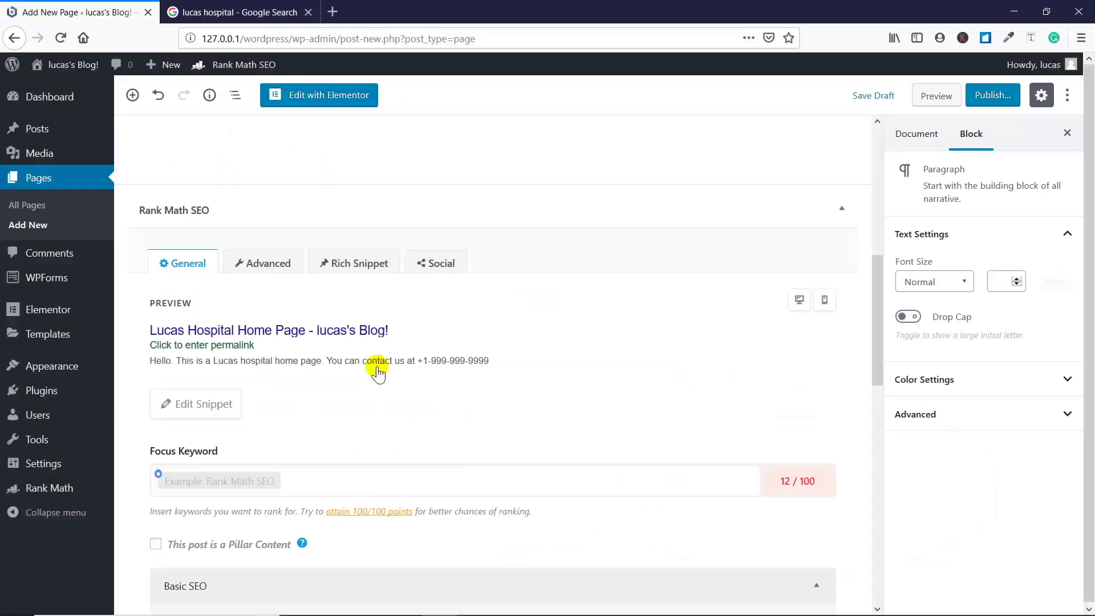
# - Replace the %title% snippet template with 'Lucas Hospital - Official Website | Visit Today'
pyautogui.click(395, 337)
pyautogui.click(399, 394)
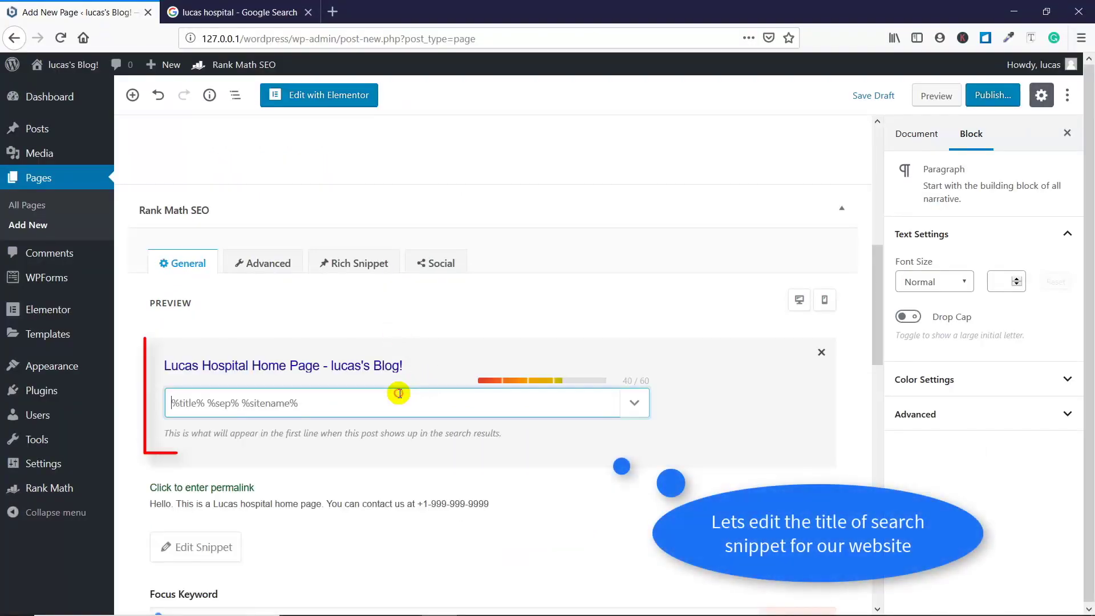
pyautogui.write('Lucas')
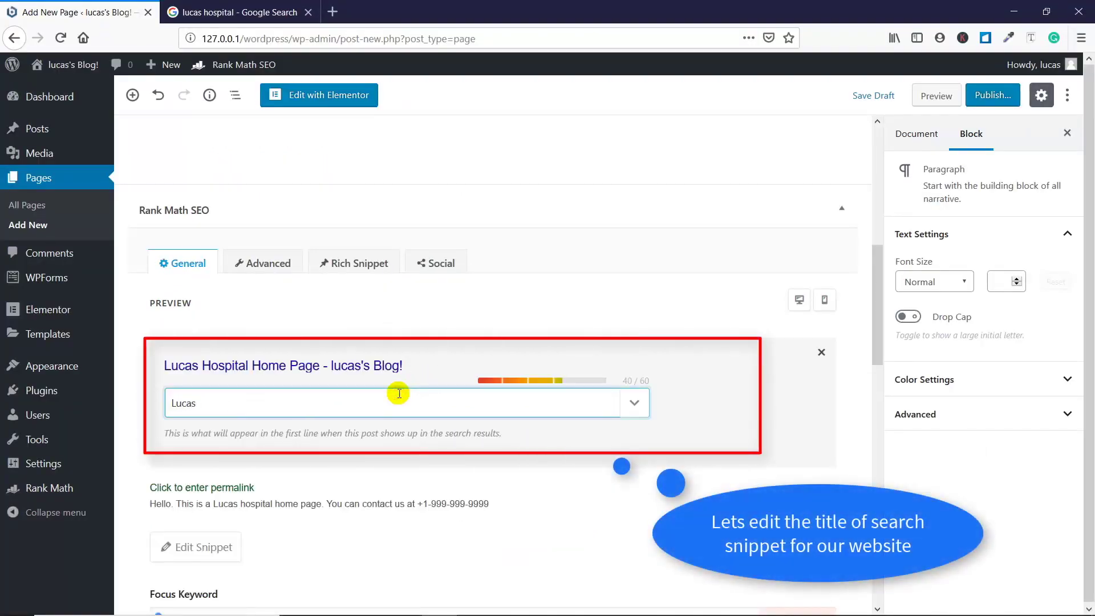
pyautogui.write(' Hospital')
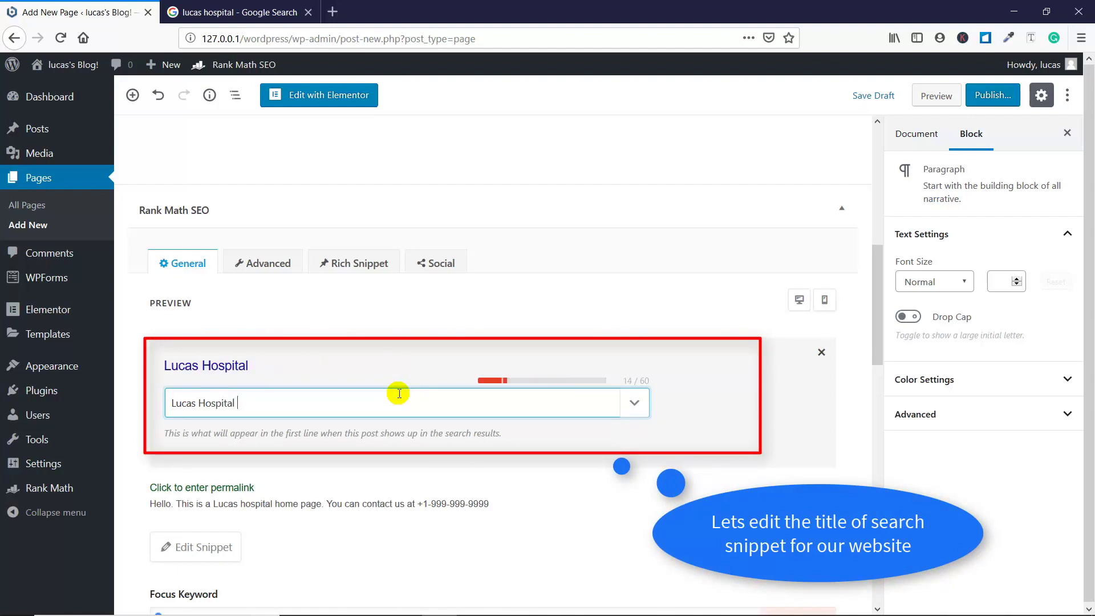
pyautogui.press('BackSpace')
pyautogui.write('- Official Website')
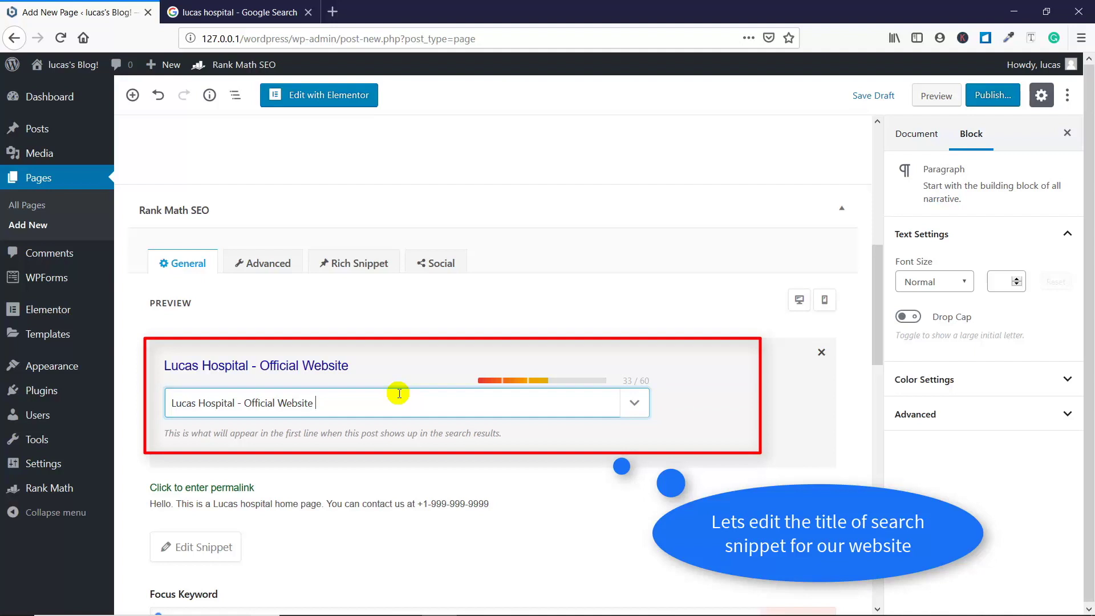
pyautogui.write(' | Vi')
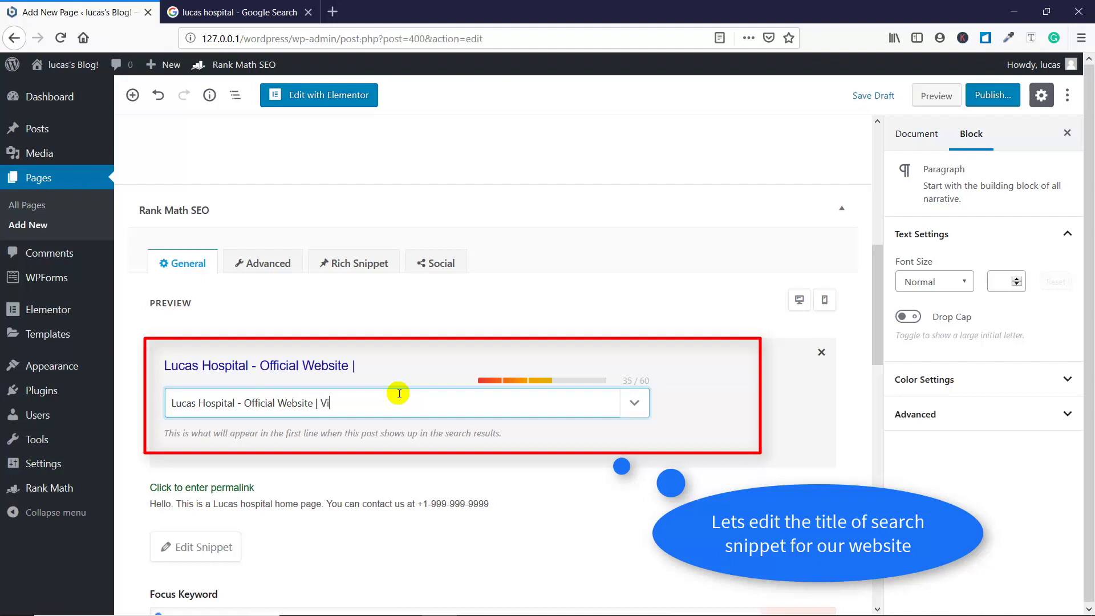
pyautogui.write('sit Today')
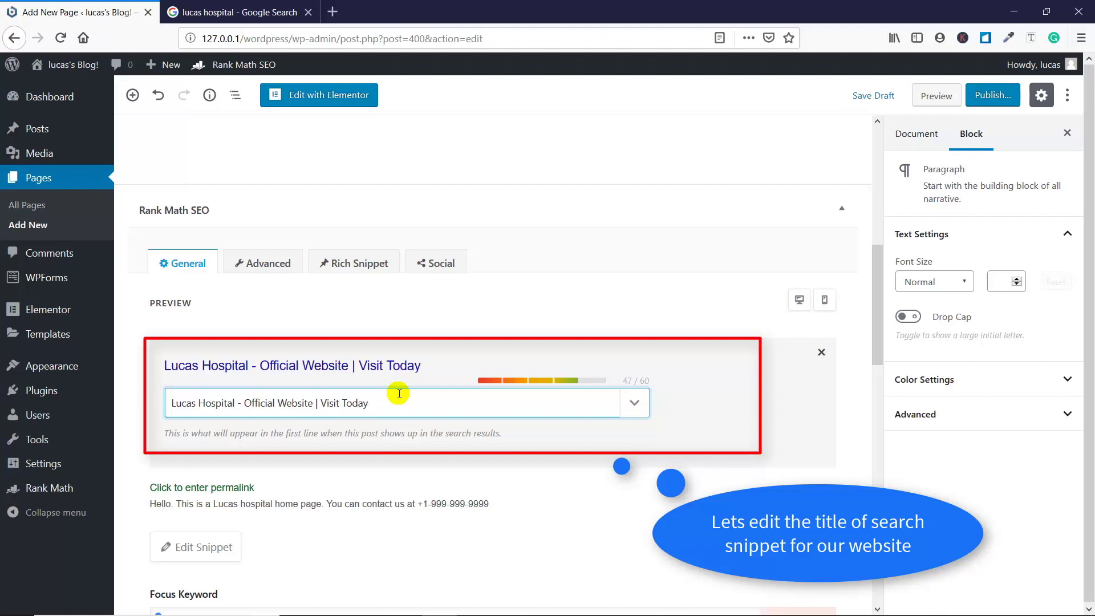
pyautogui.press('BackSpace')
# - Insert 'for Dogs' after 'Lucas Hospital' in the snippet title
pyautogui.write('Dogs')
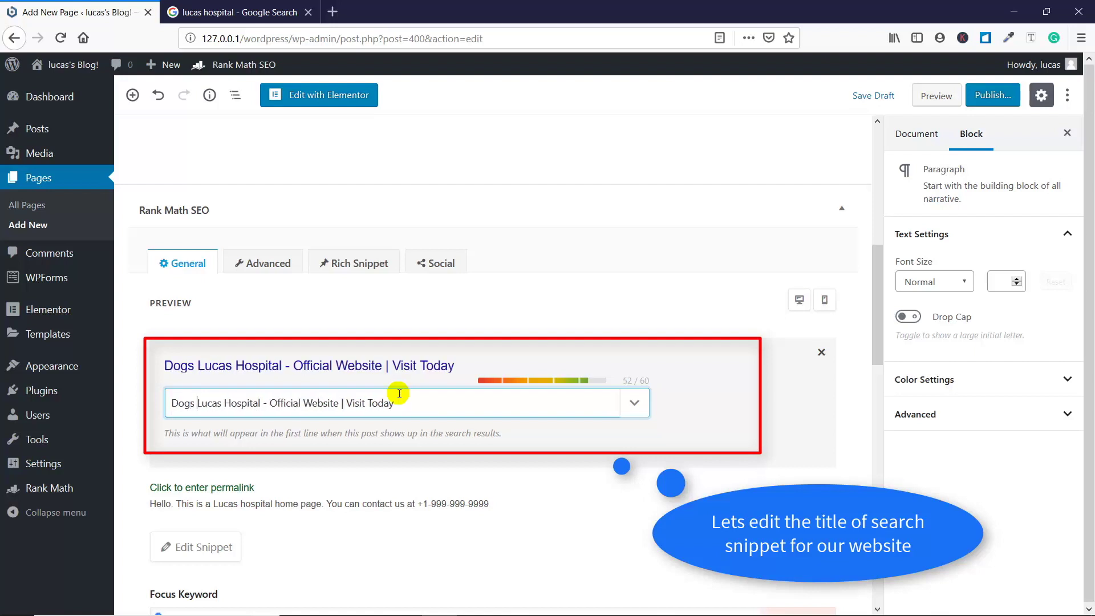
pyautogui.hotkey('shift', 'Left')
pyautogui.hotkey('shift', 'Left')
pyautogui.hotkey('shift', 'Left')
pyautogui.hotkey('shift', 'Left')
pyautogui.hotkey('shift', 'Left')
pyautogui.press('BackSpace')
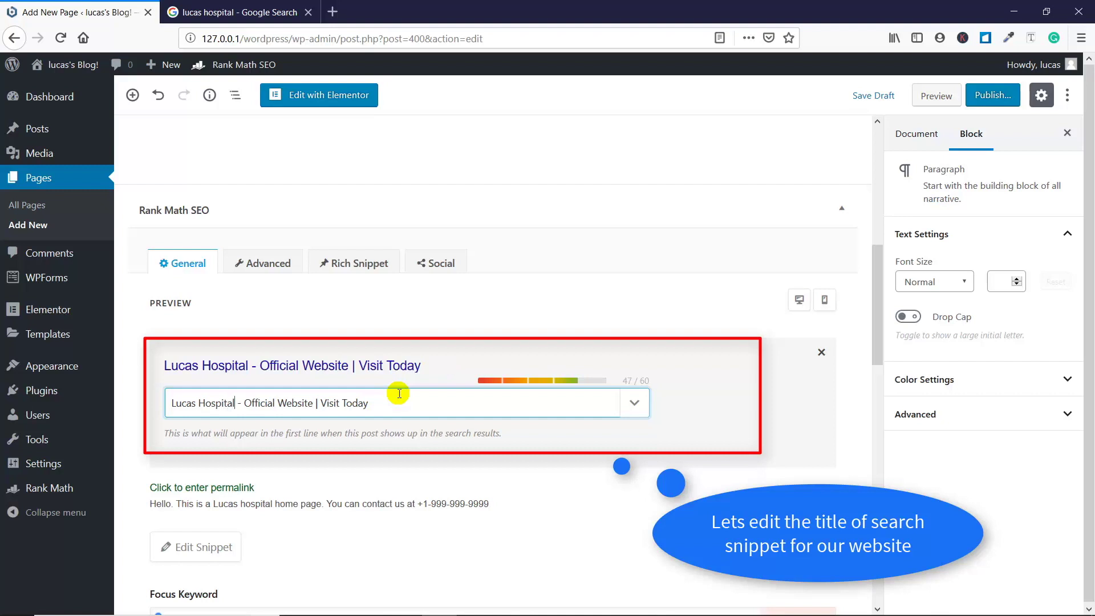
pyautogui.write('of D')
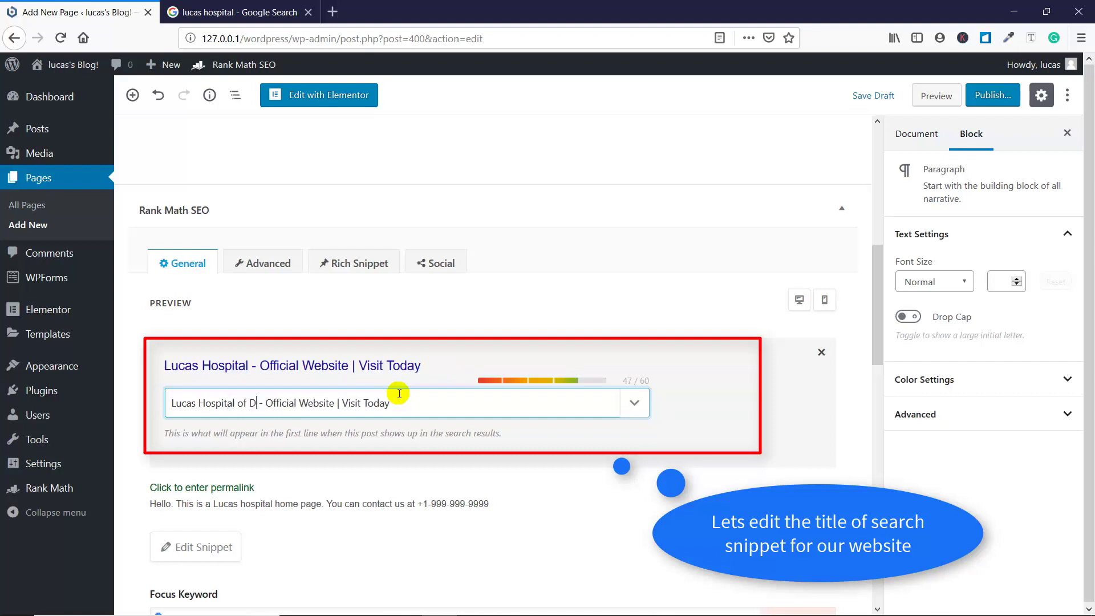
pyautogui.write('ogs')
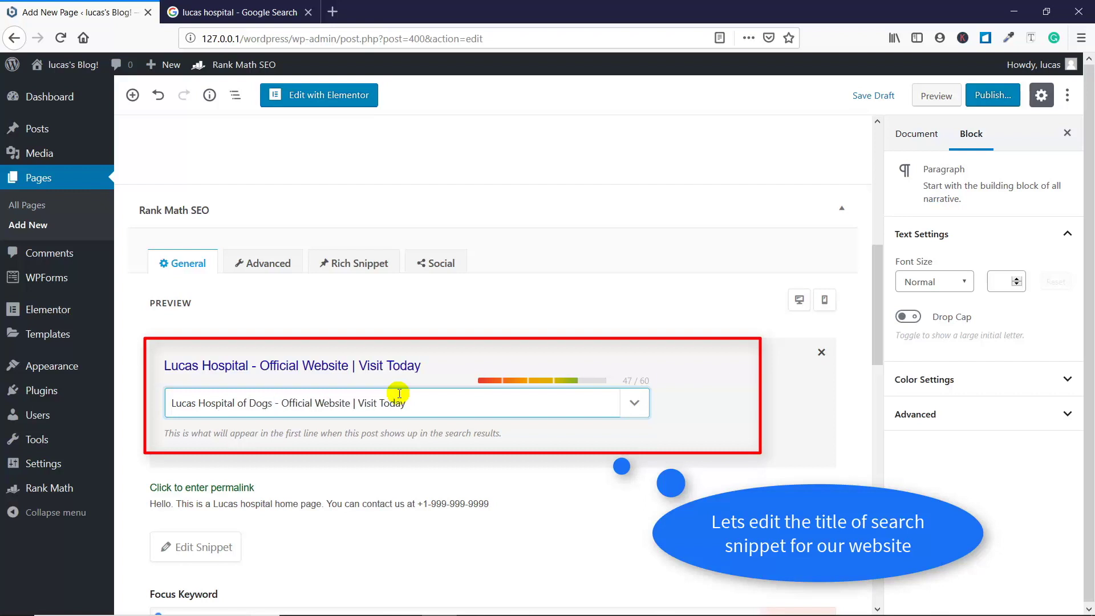
pyautogui.press('BackSpace')
pyautogui.press('BackSpace')
pyautogui.press('BackSpace')
pyautogui.press('BackSpace')
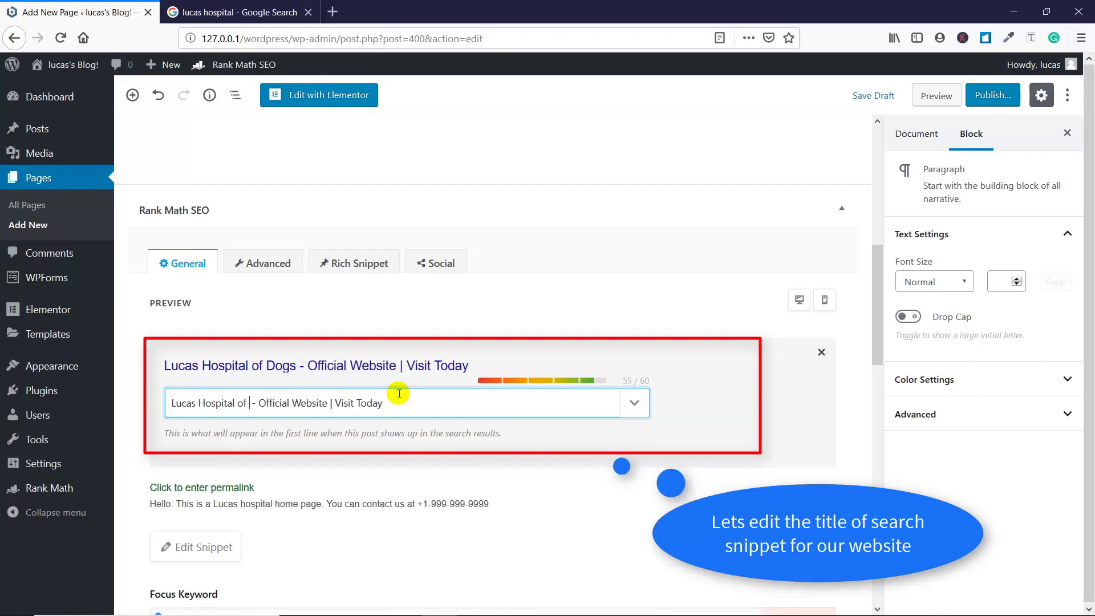
pyautogui.press('BackSpace')
pyautogui.press('BackSpace')
pyautogui.press('BackSpace')
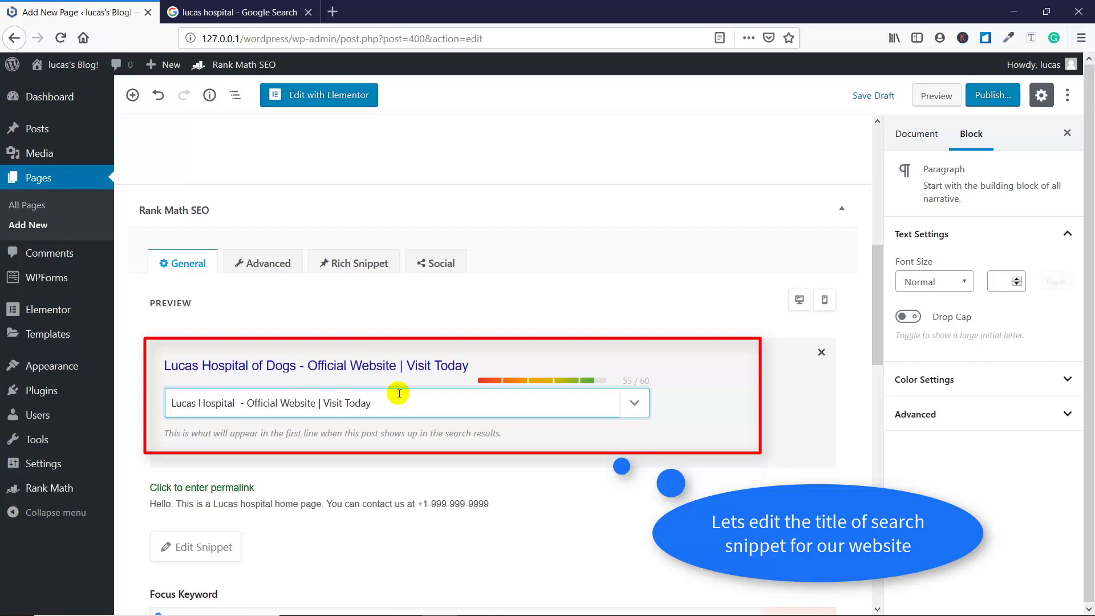
pyautogui.write('fp')
pyautogui.press('BackSpace')
pyautogui.write('or Dogs')
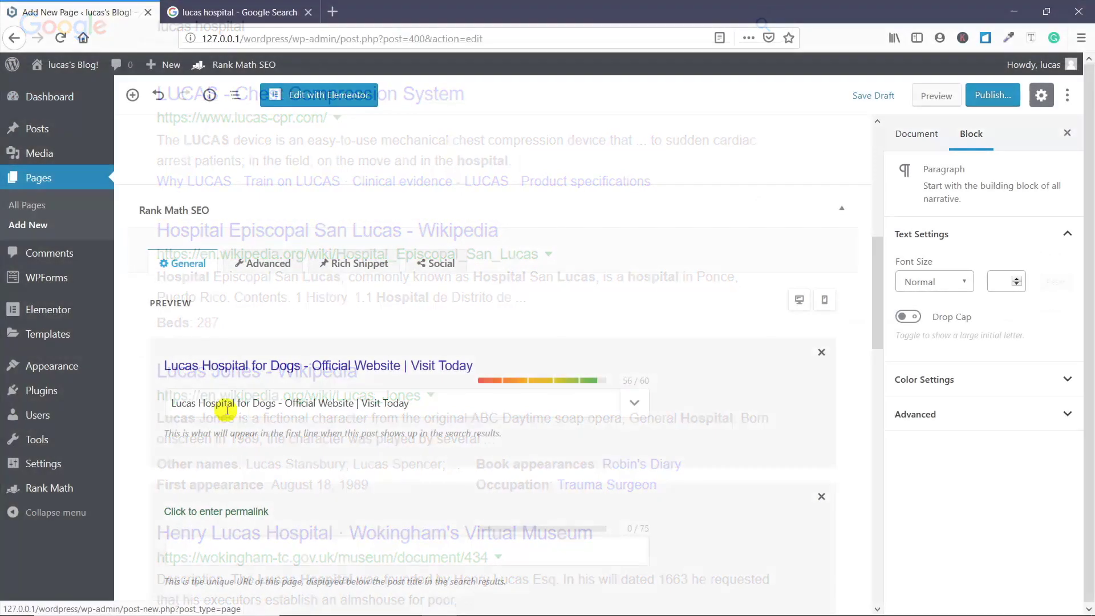
# - Enter the permalink slug 'lucas-hospital-for-dogs-york', correcting its hyphens
pyautogui.click(239, 554)
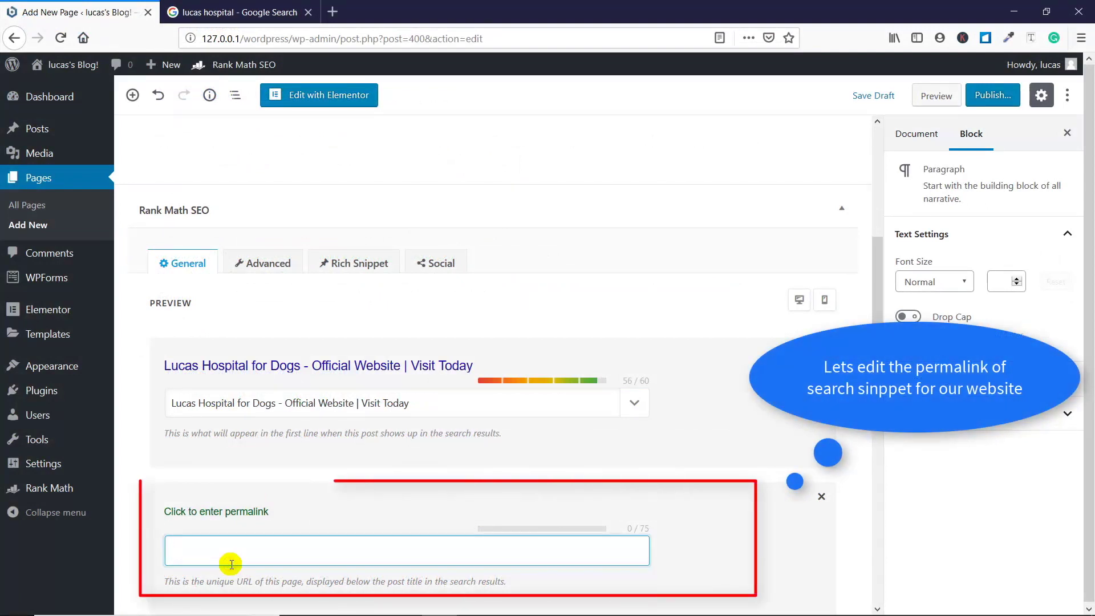
pyautogui.write('lucas')
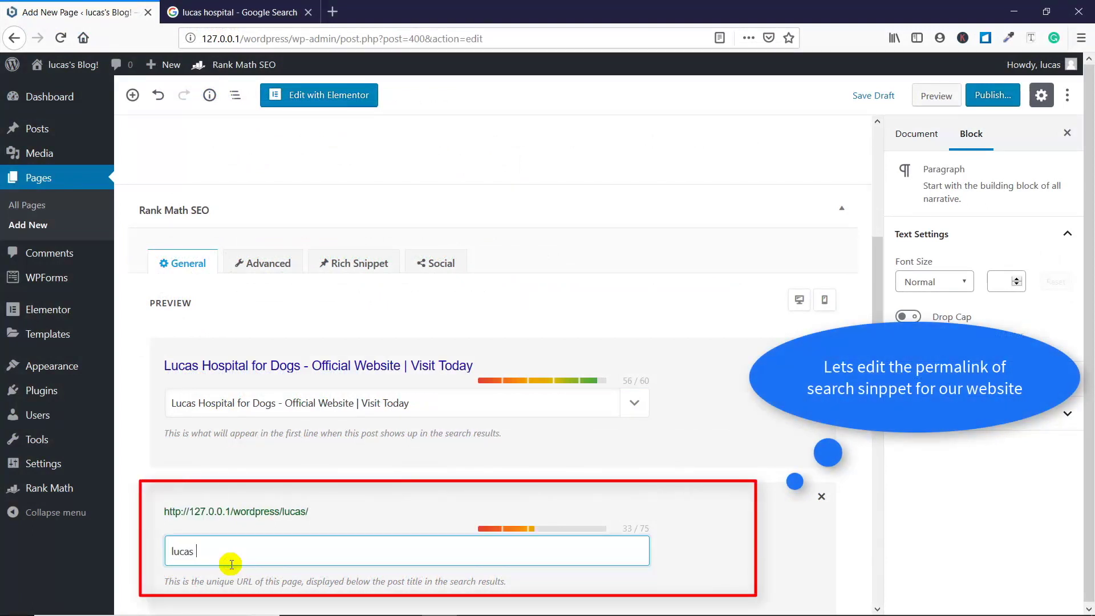
pyautogui.press('BackSpace')
pyautogui.write('ho')
pyautogui.press('BackSpace')
pyautogui.press('BackSpace')
pyautogui.write('-hospitalfor')
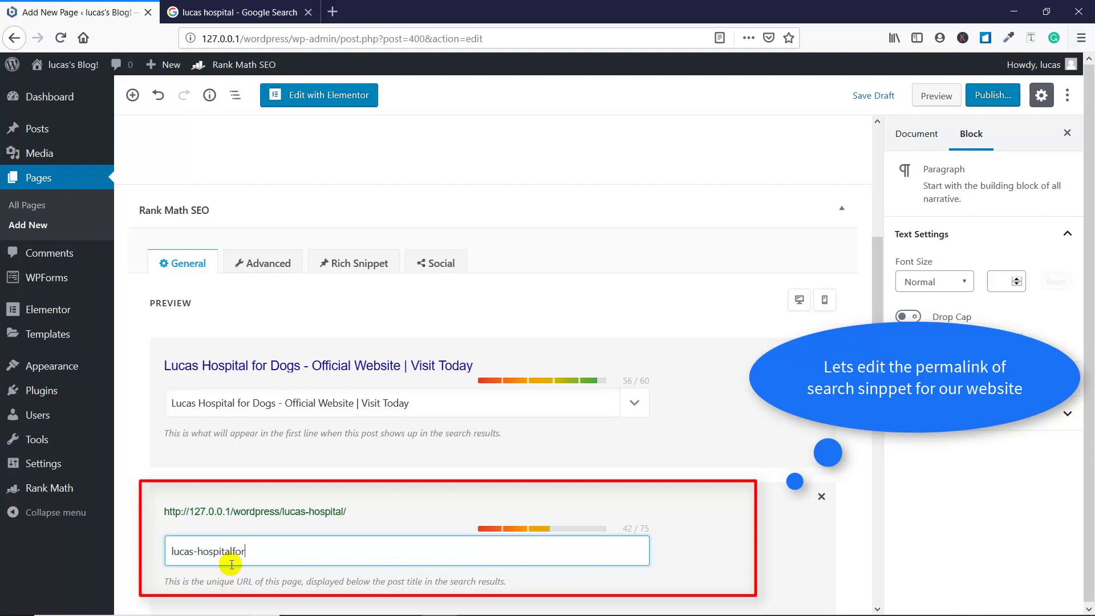
pyautogui.write('dogs--york')
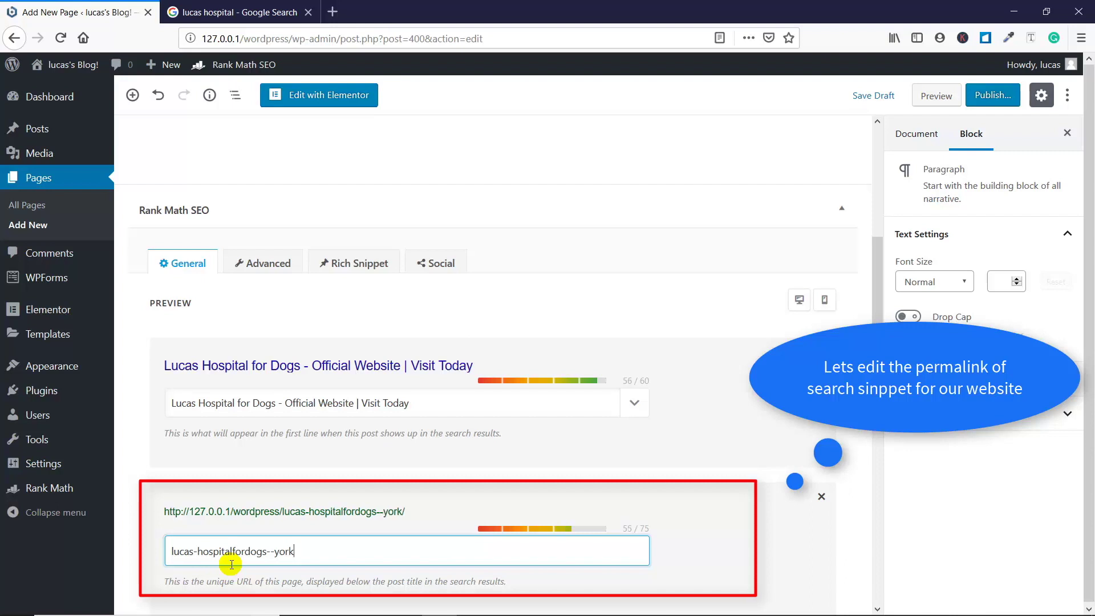
pyautogui.click(231, 563)
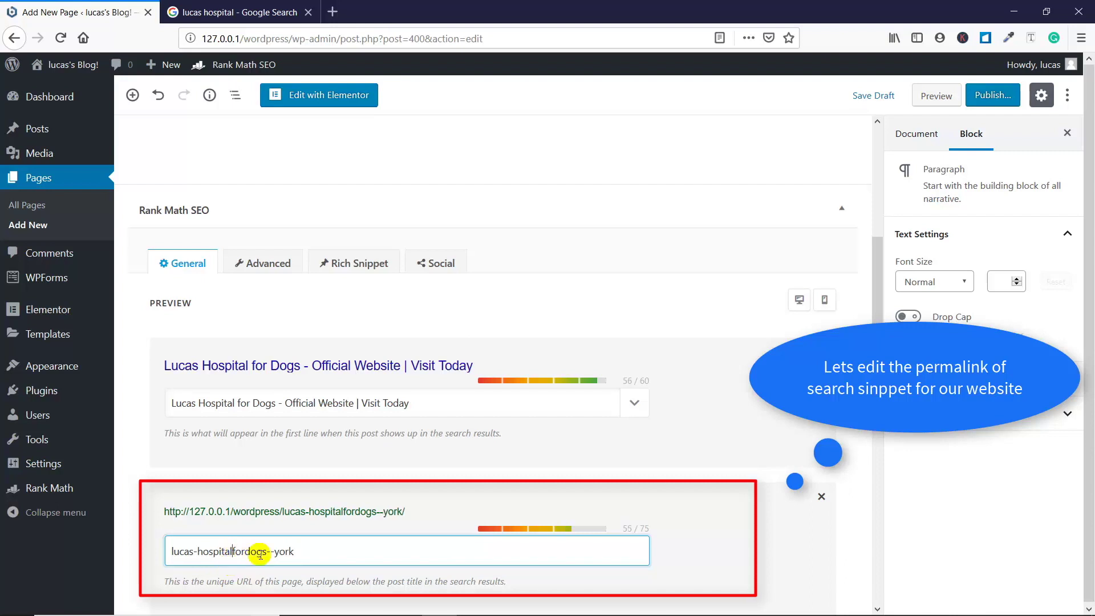
pyautogui.write('-')
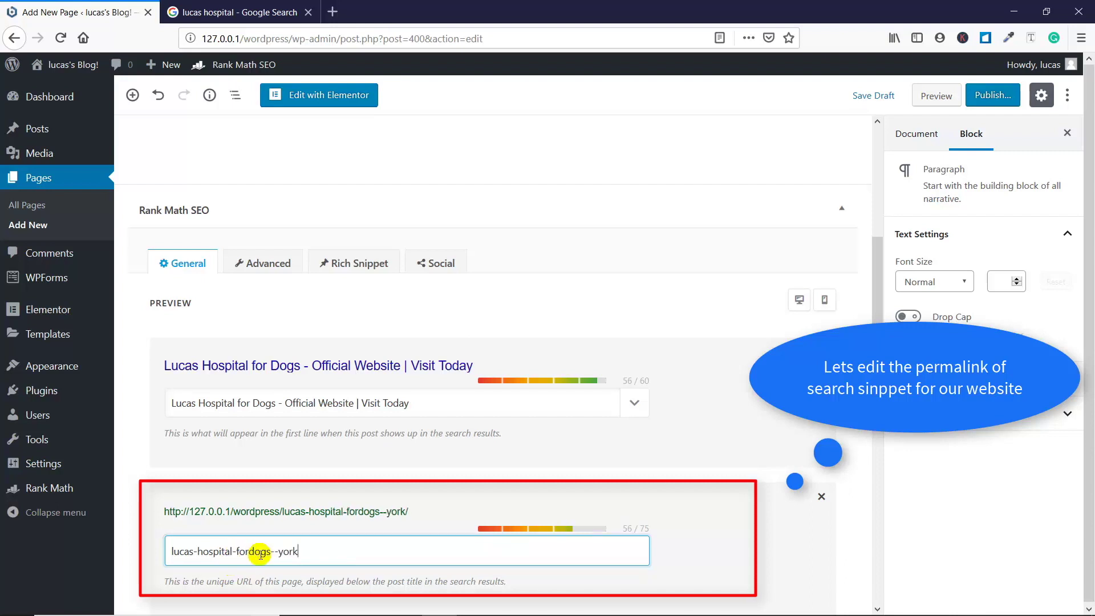
pyautogui.press('BackSpace')
pyautogui.write('-')
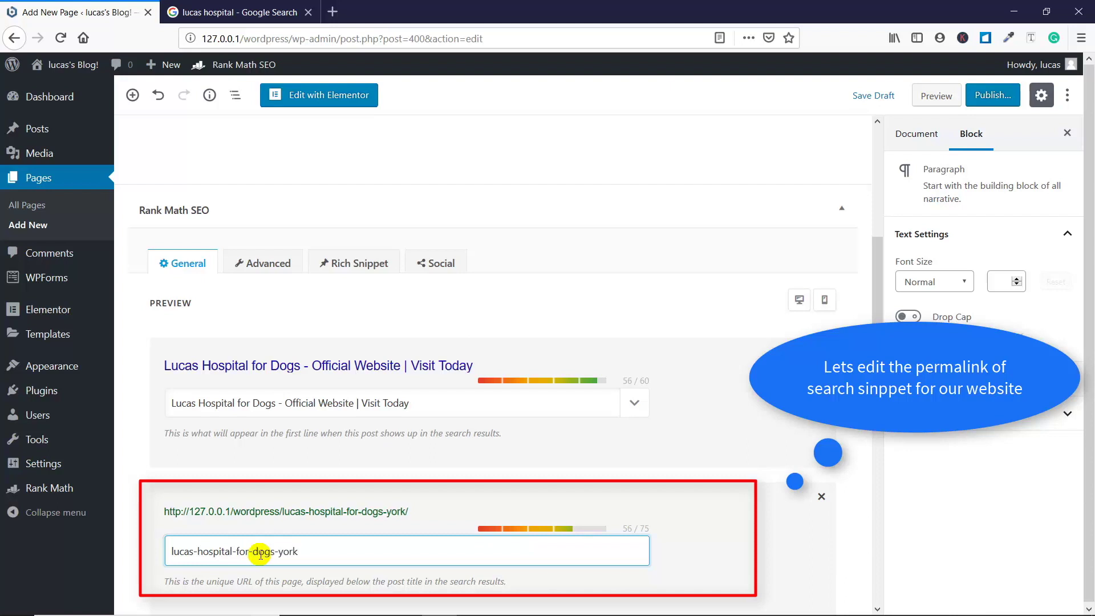